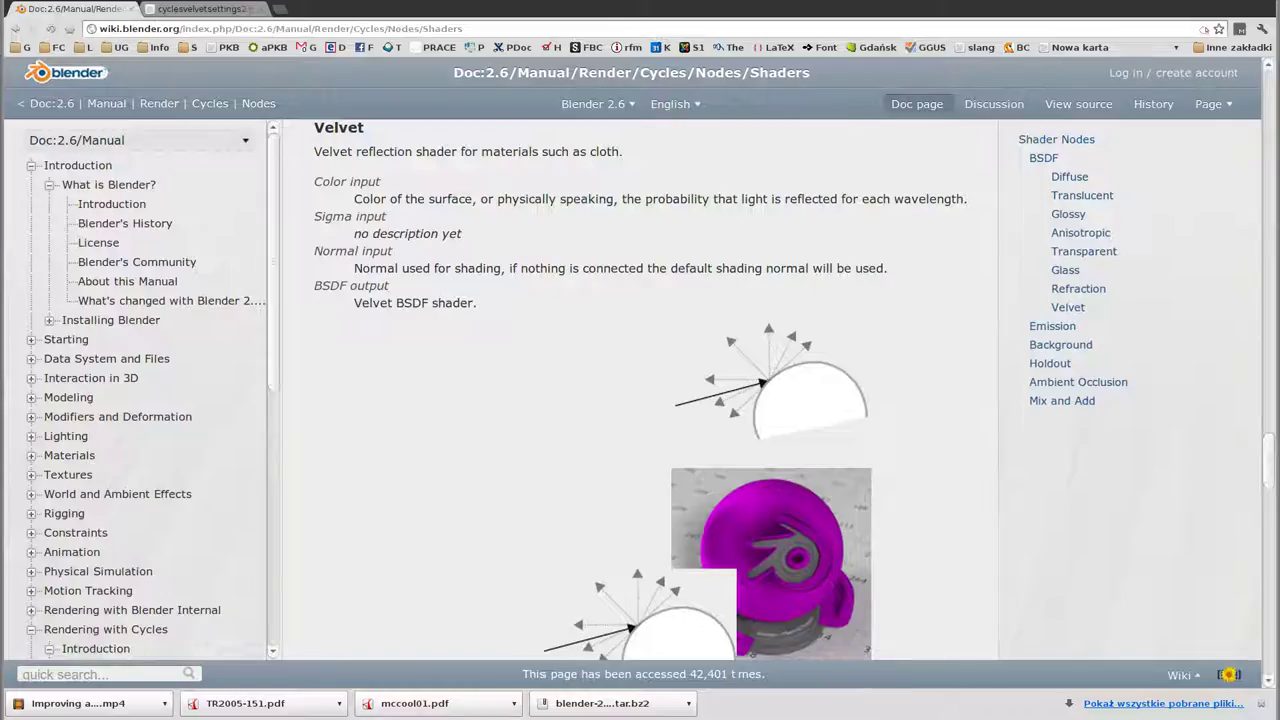
Scroll to the wiki's Velvet section and highlight its Color input, Sigma input and missing Sigma description.
scroll(362, 435, "down", 2)
scroll(385, 380, "down", 2)
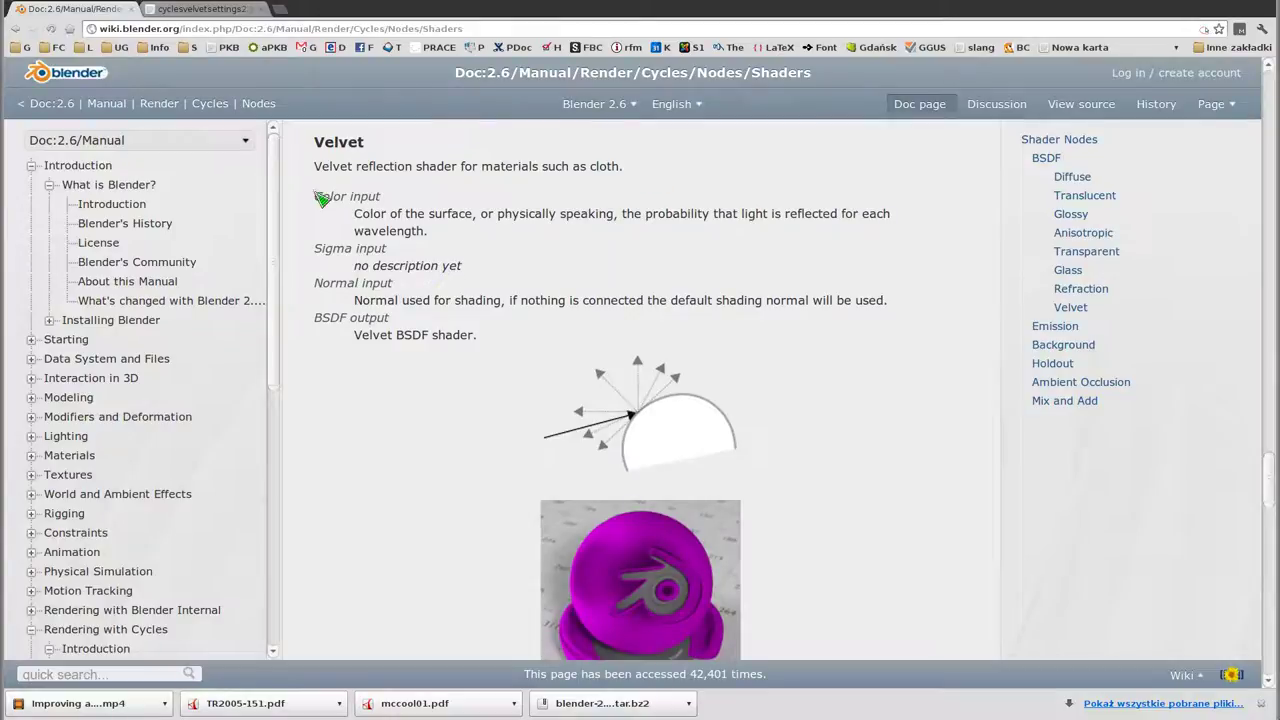
left_click_drag(320, 195, 397, 196)
left_click_drag(314, 248, 385, 249)
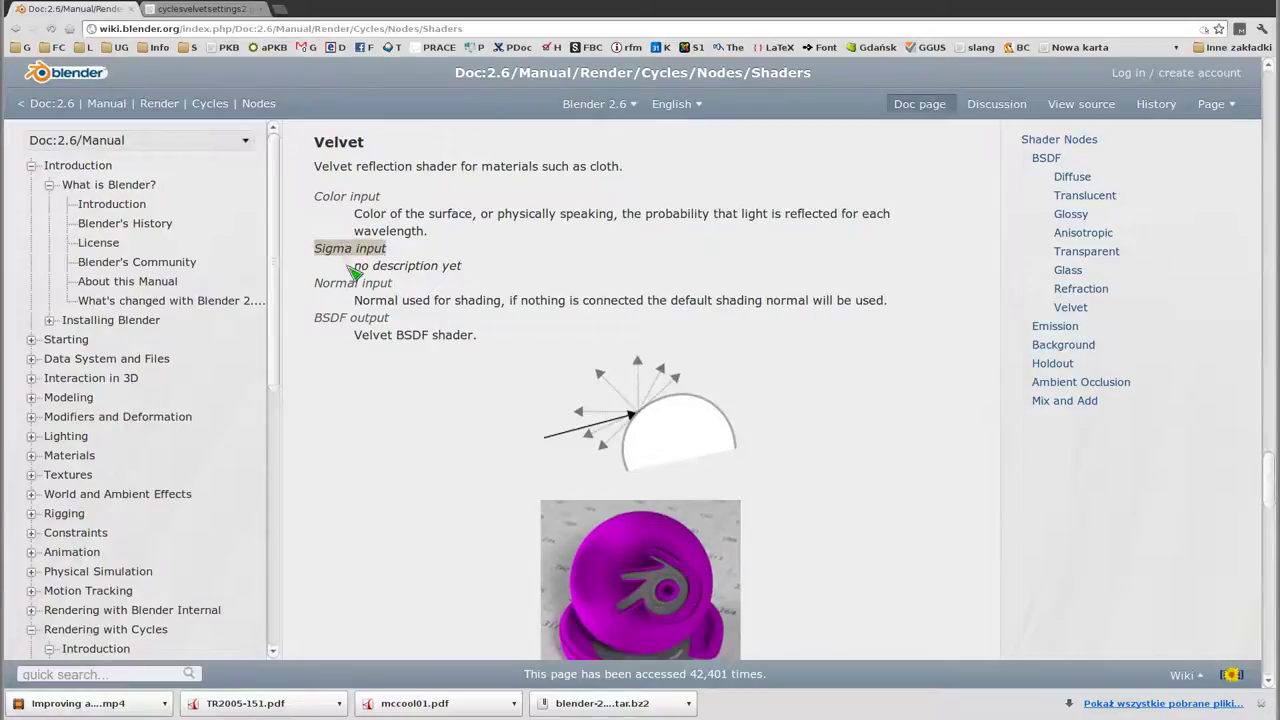
left_click(388, 267)
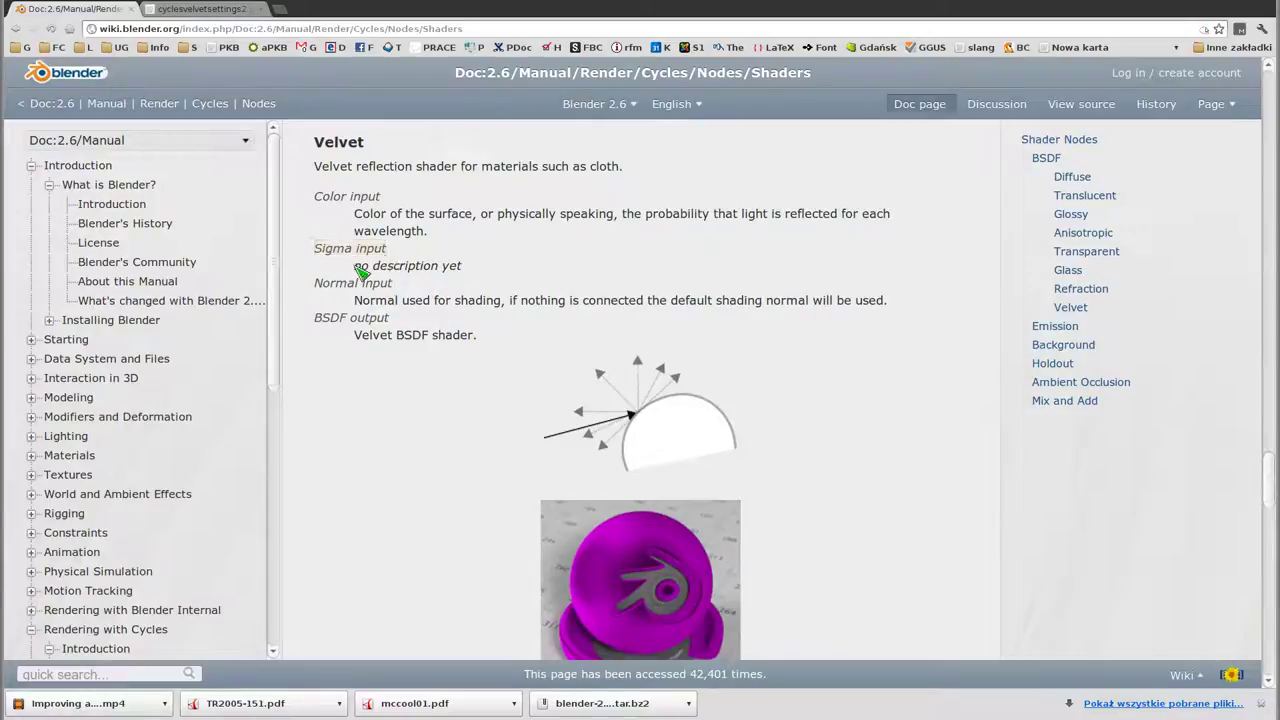
left_click_drag(356, 265, 464, 266)
key("alt+Tab")
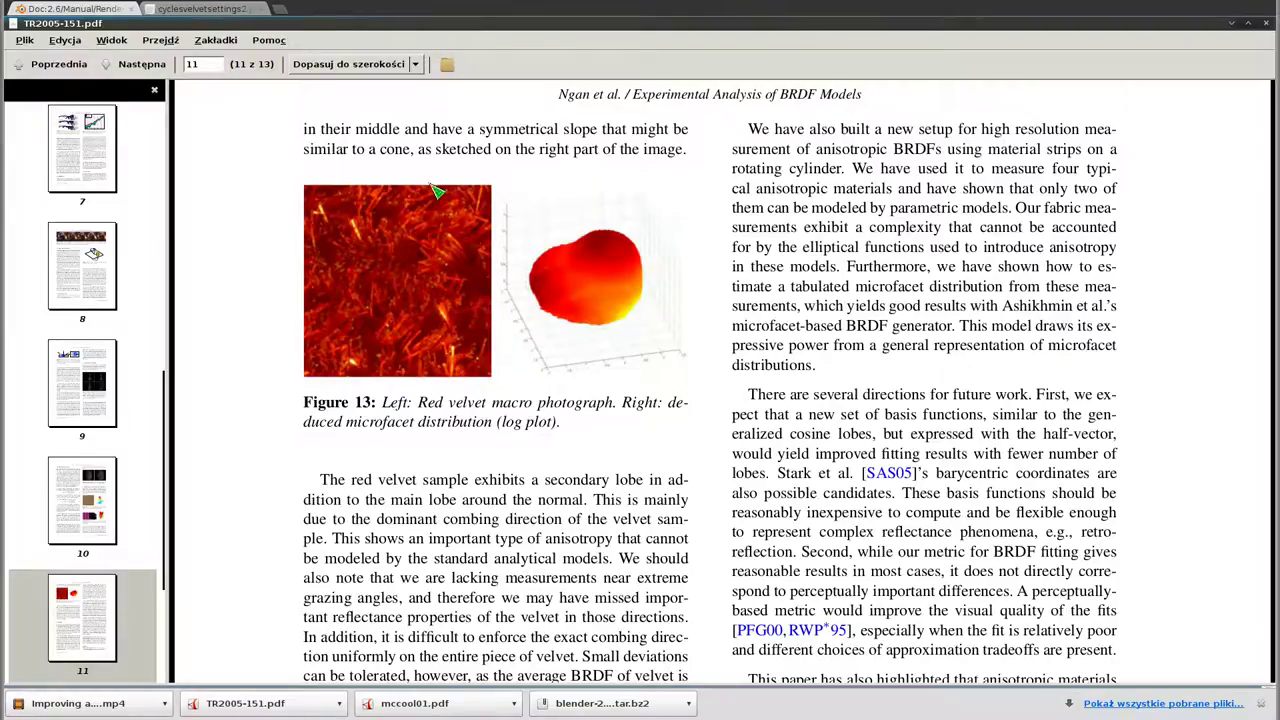
key("alt+Tab")
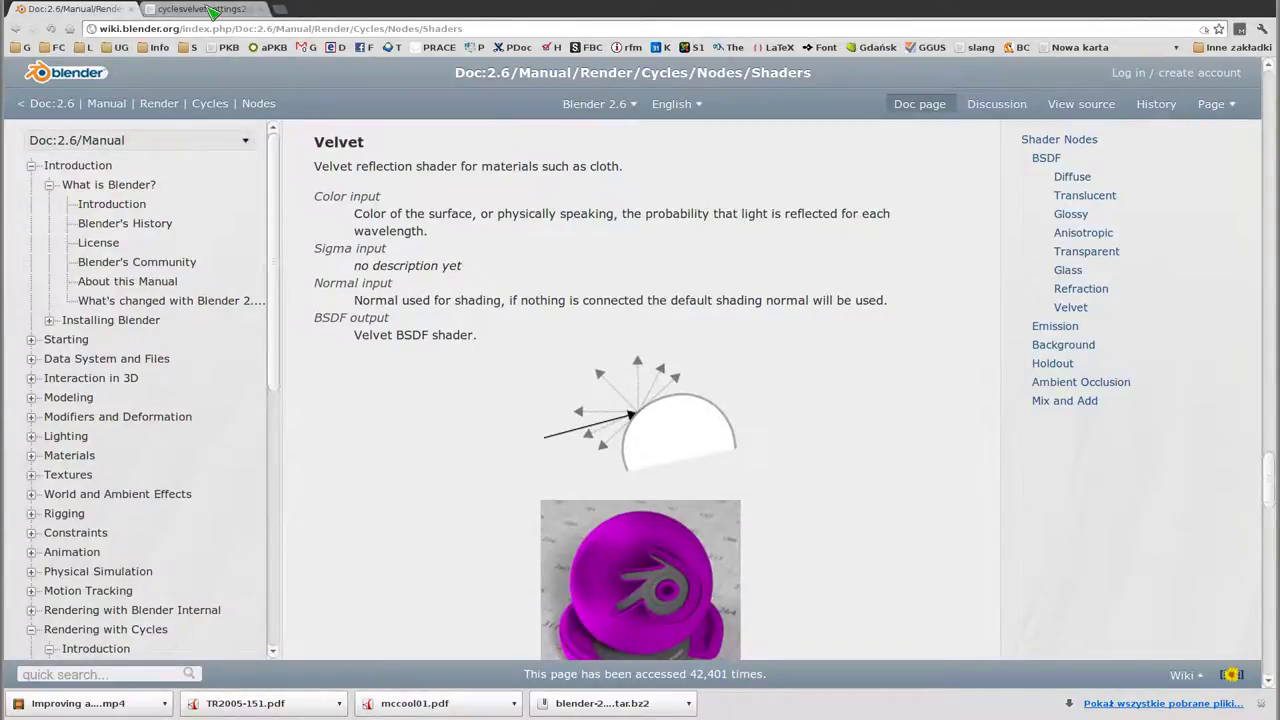
Switch to the cyclesvelvetsettings2.jpg tab showing the Sigma and Fresnel comparison renders.
left_click(211, 10)
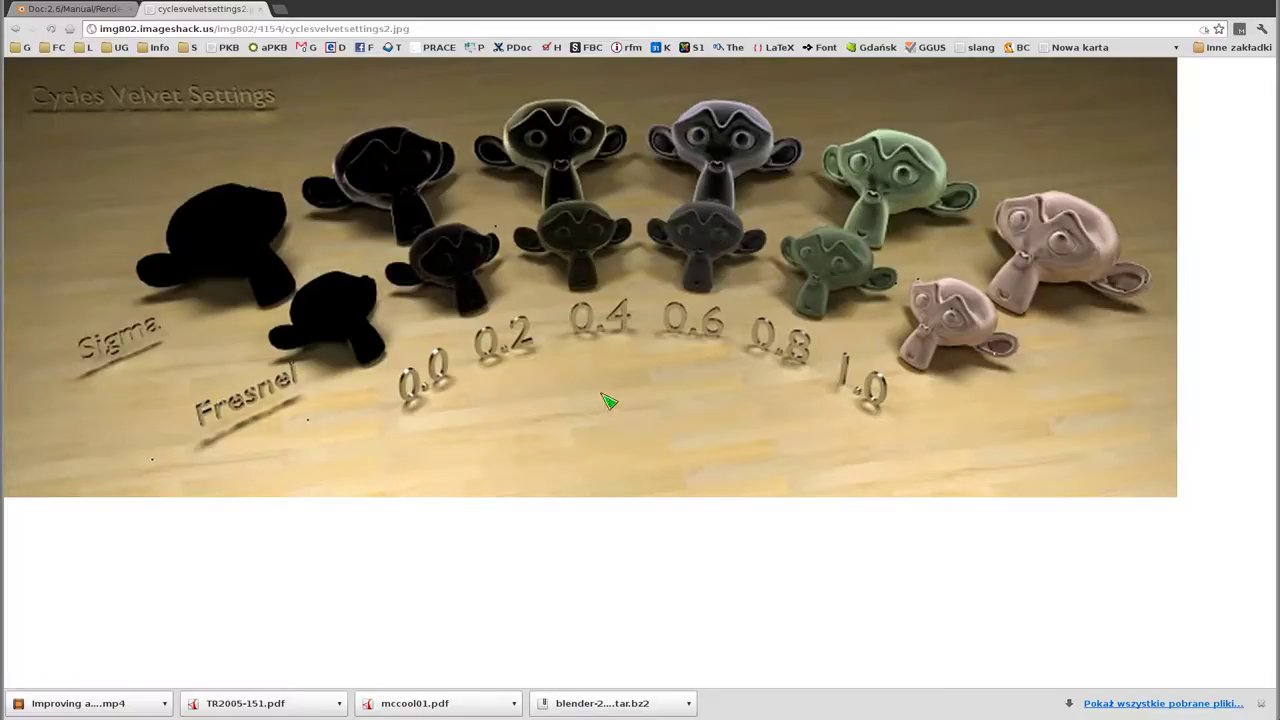
Open node_velvet_bsdf.osl in Vim from the terminal and move to the end of the file.
key("alt+Tab")
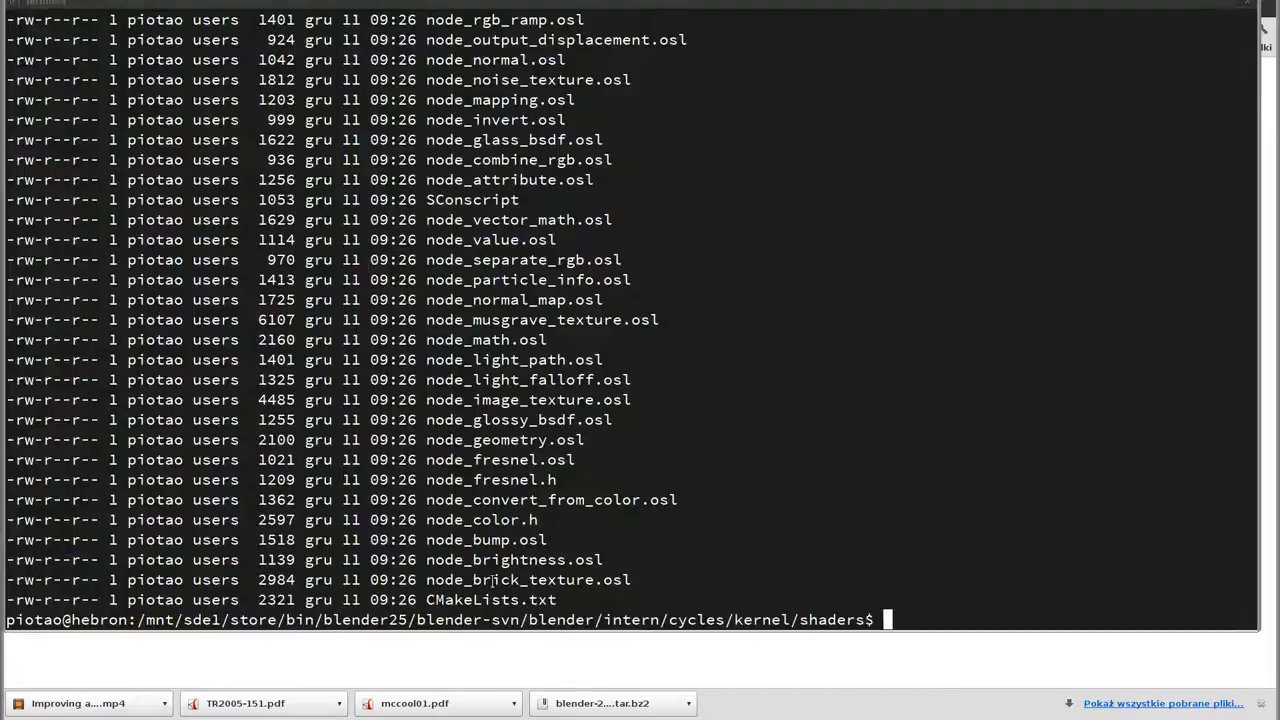
type("vim node_velvet_bsdf.osl")
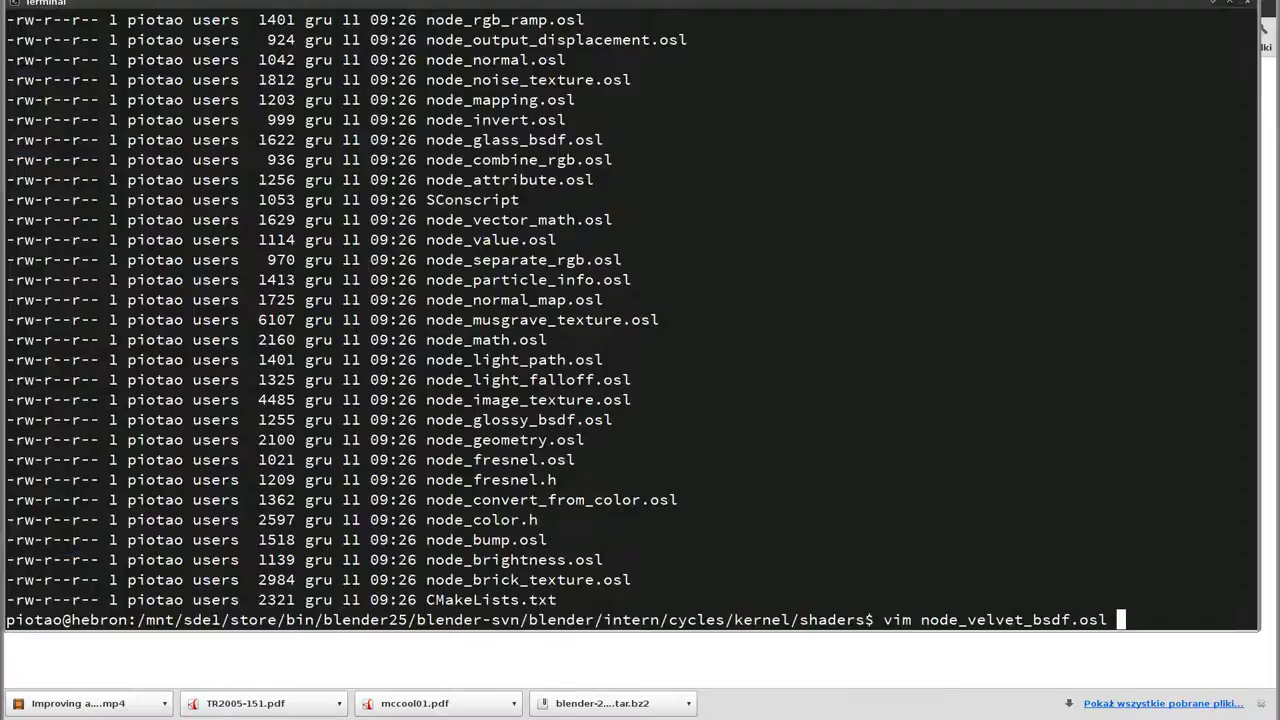
key("Return")
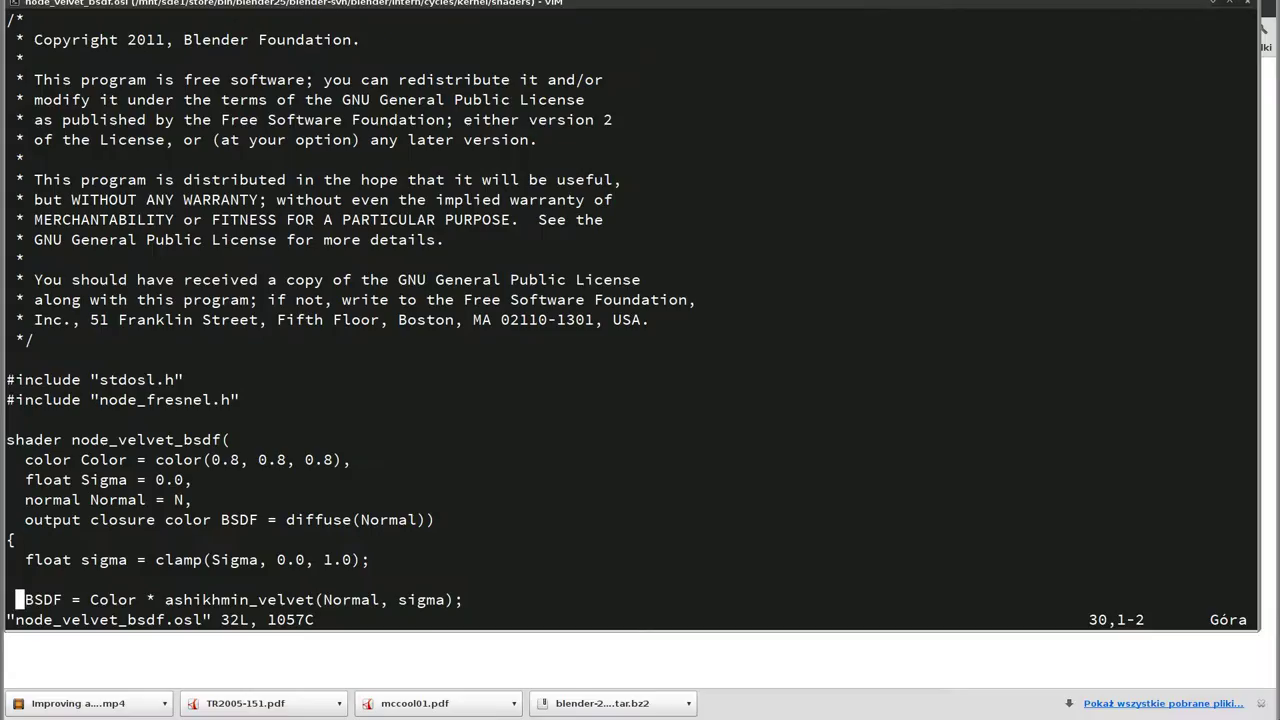
key("Down")
key("Down")
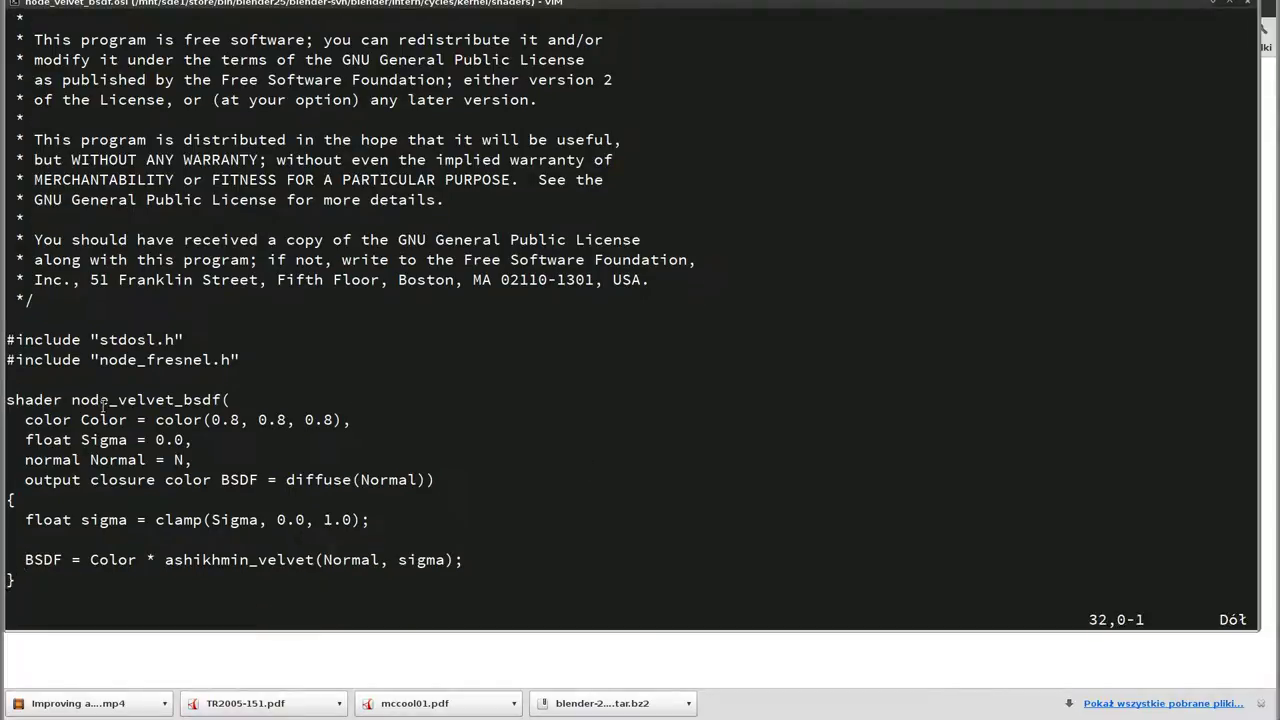
Highlight the shader name, Sigma parameter and node_fresnel.h include, then return to Chrome.
left_click_drag(72, 400, 222, 400)
left_click(157, 404)
mouse_move(62, 420)
left_mouse_down()
mouse_move(148, 420)
mouse_move(105, 441)
mouse_move(125, 461)
left_mouse_up()
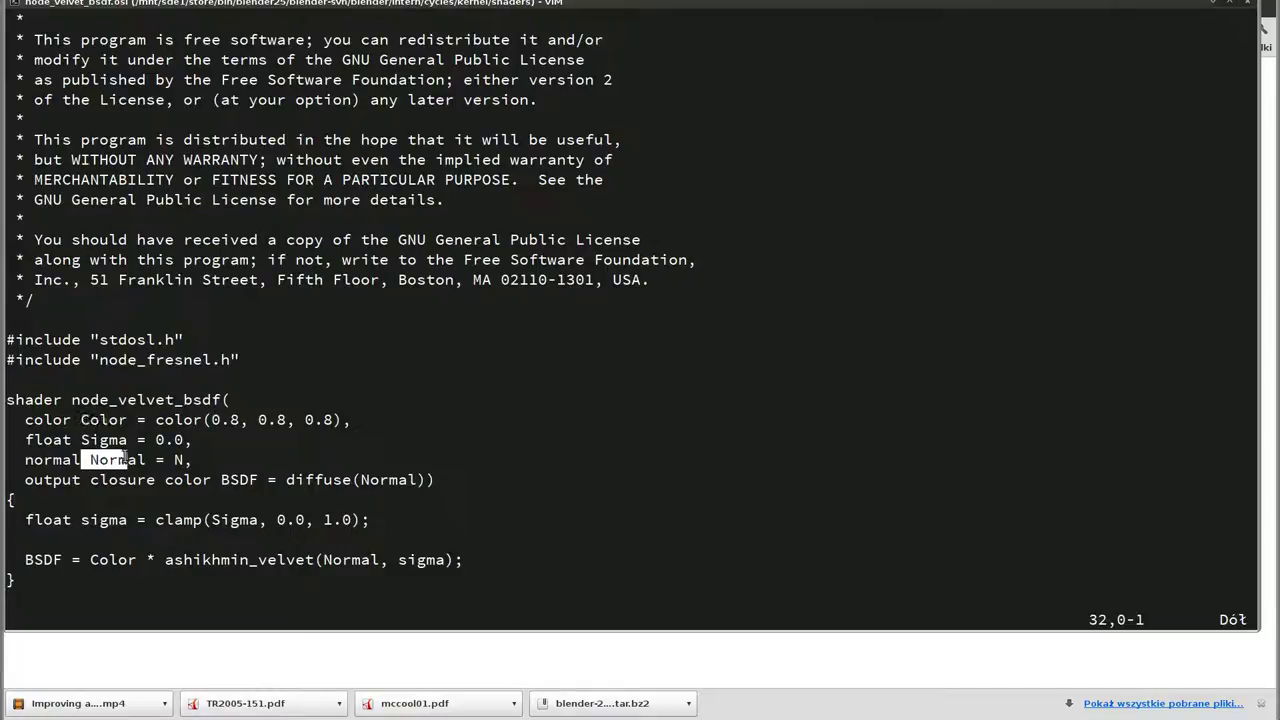
left_click(140, 458)
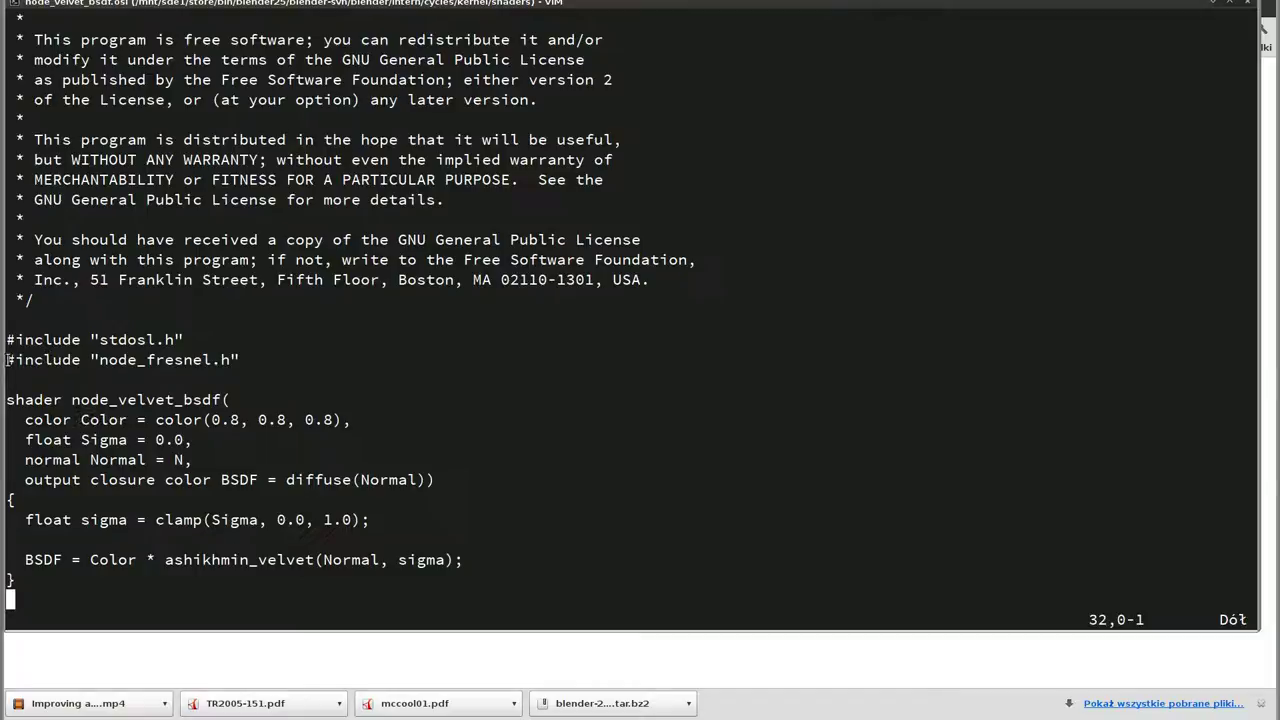
left_click_drag(8, 360, 239, 360)
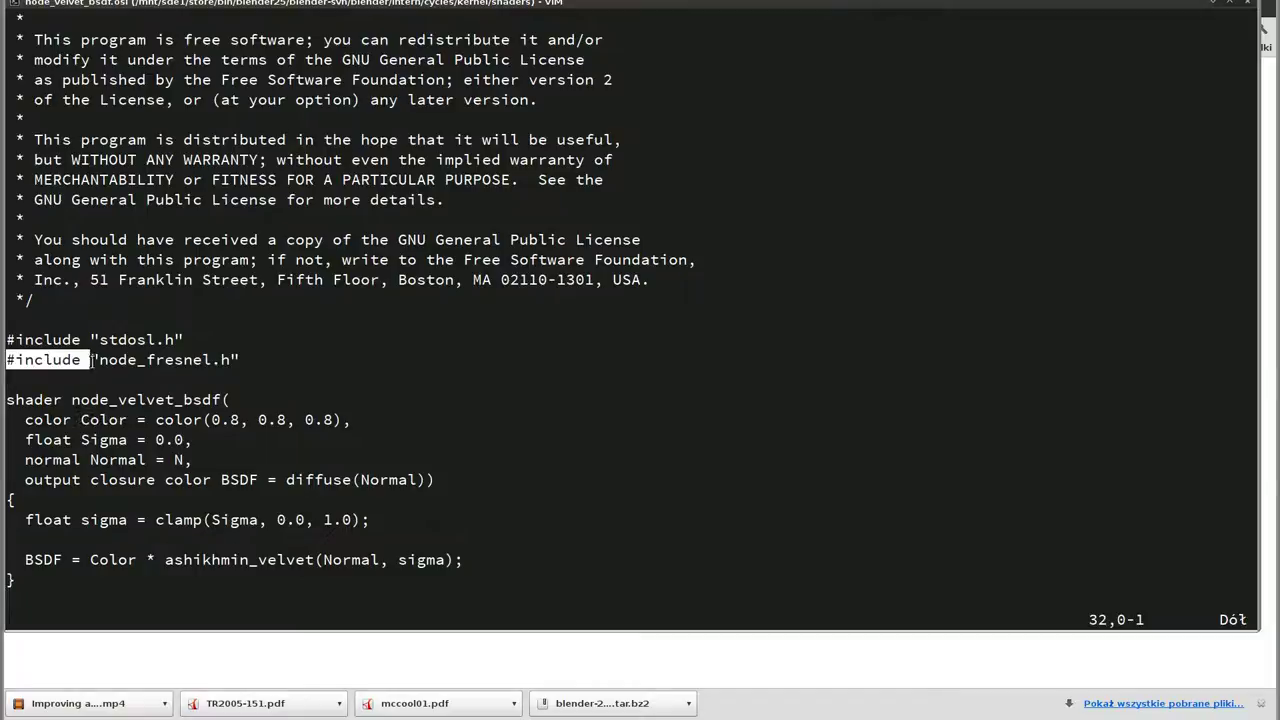
left_click(150, 361)
left_click_drag(147, 360, 208, 361)
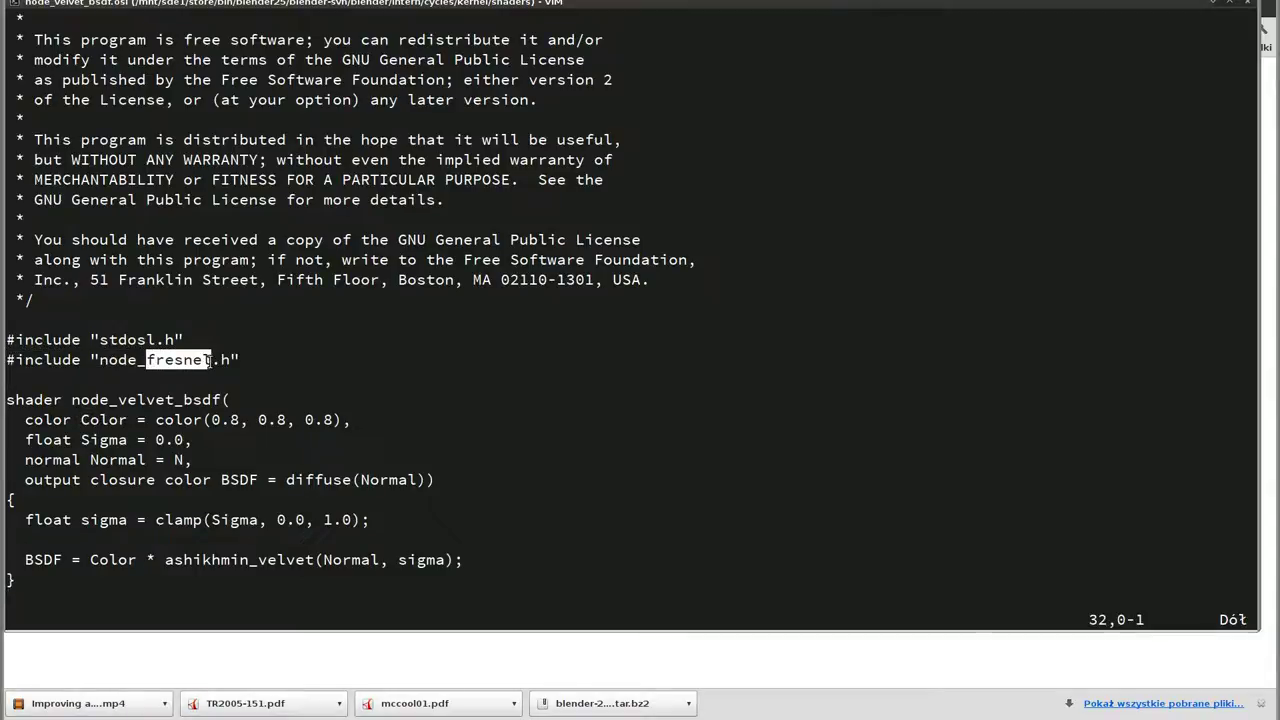
left_click(214, 361)
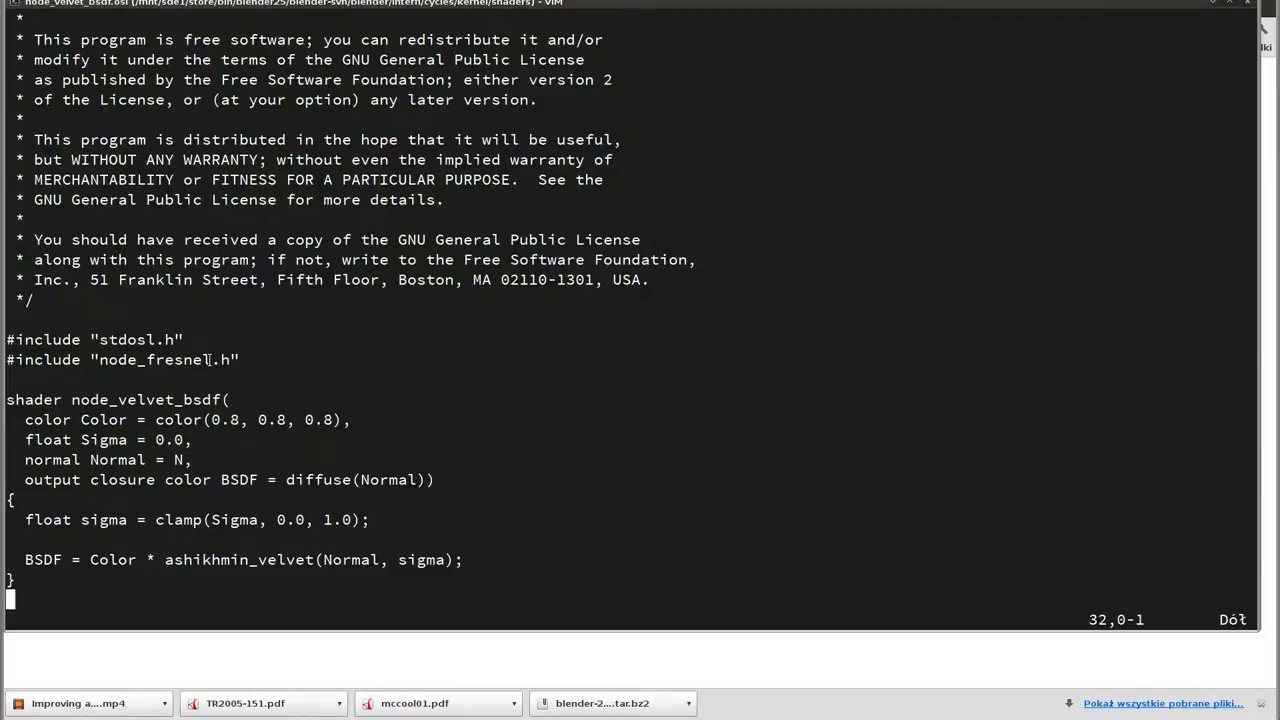
key("alt+Tab")
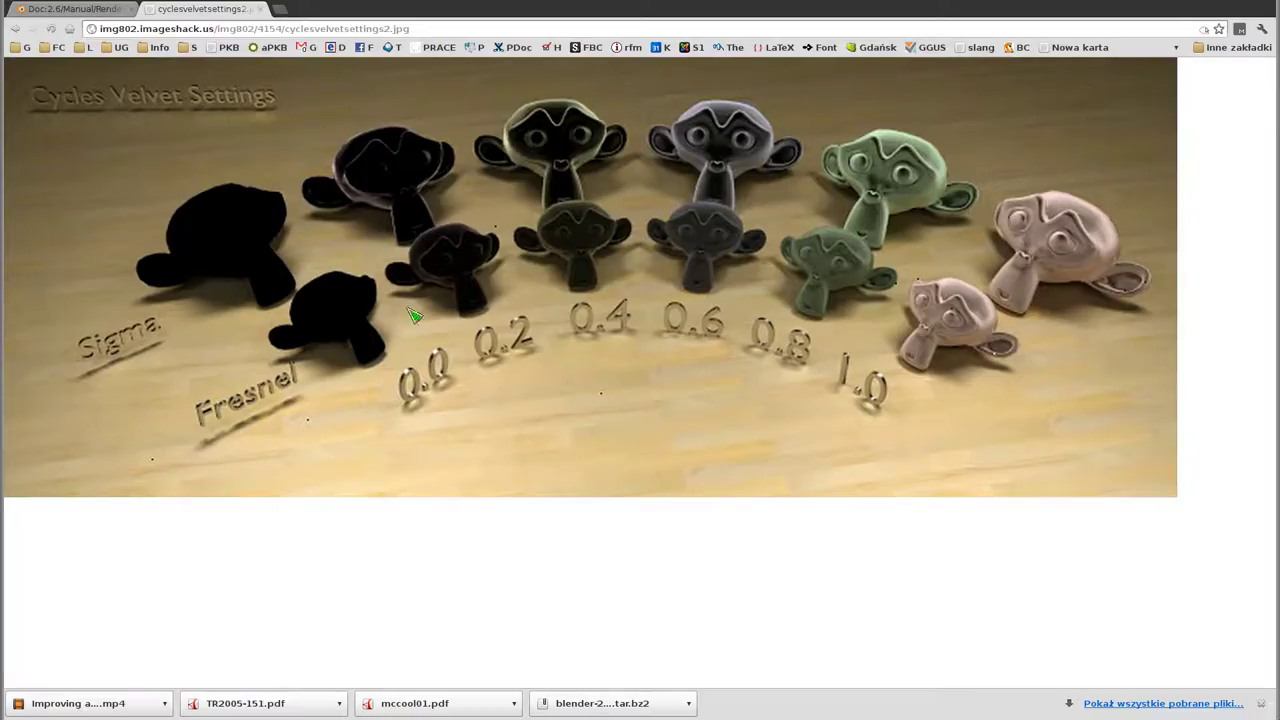
Return to the Blender wiki tab and highlight the Velvet Sigma input entry.
key("ctrl+Tab")
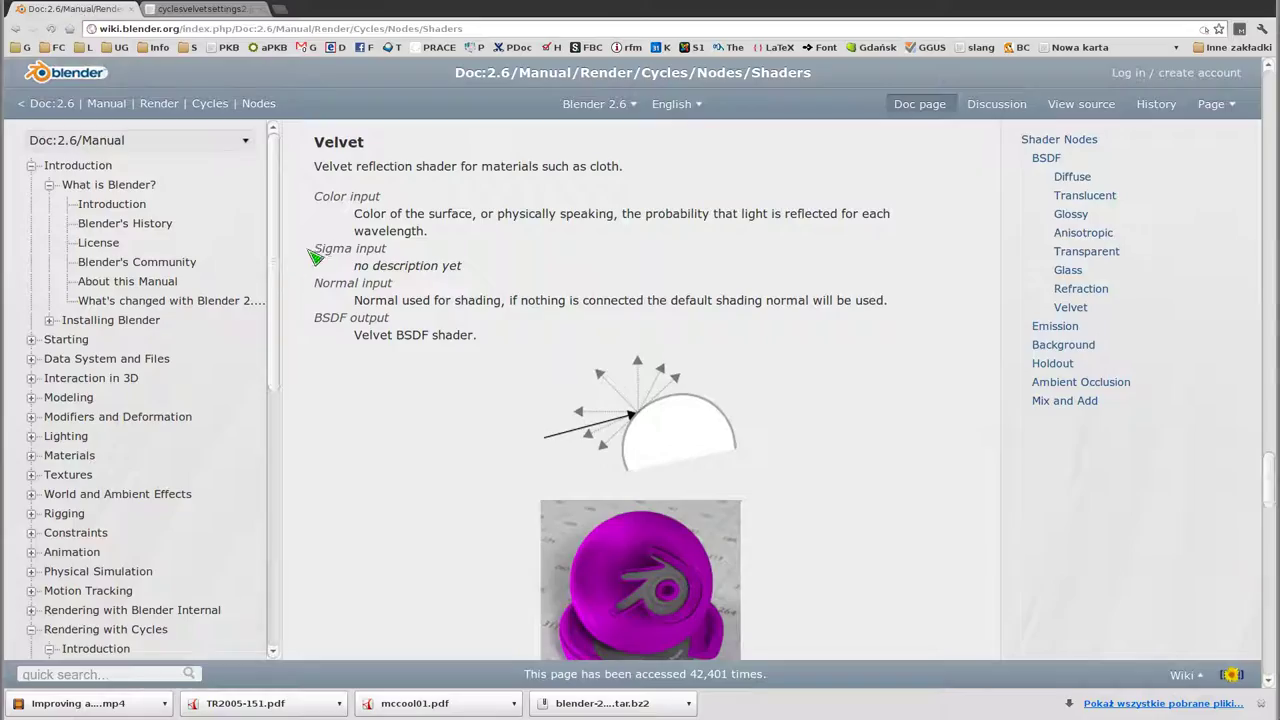
left_click_drag(316, 249, 390, 250)
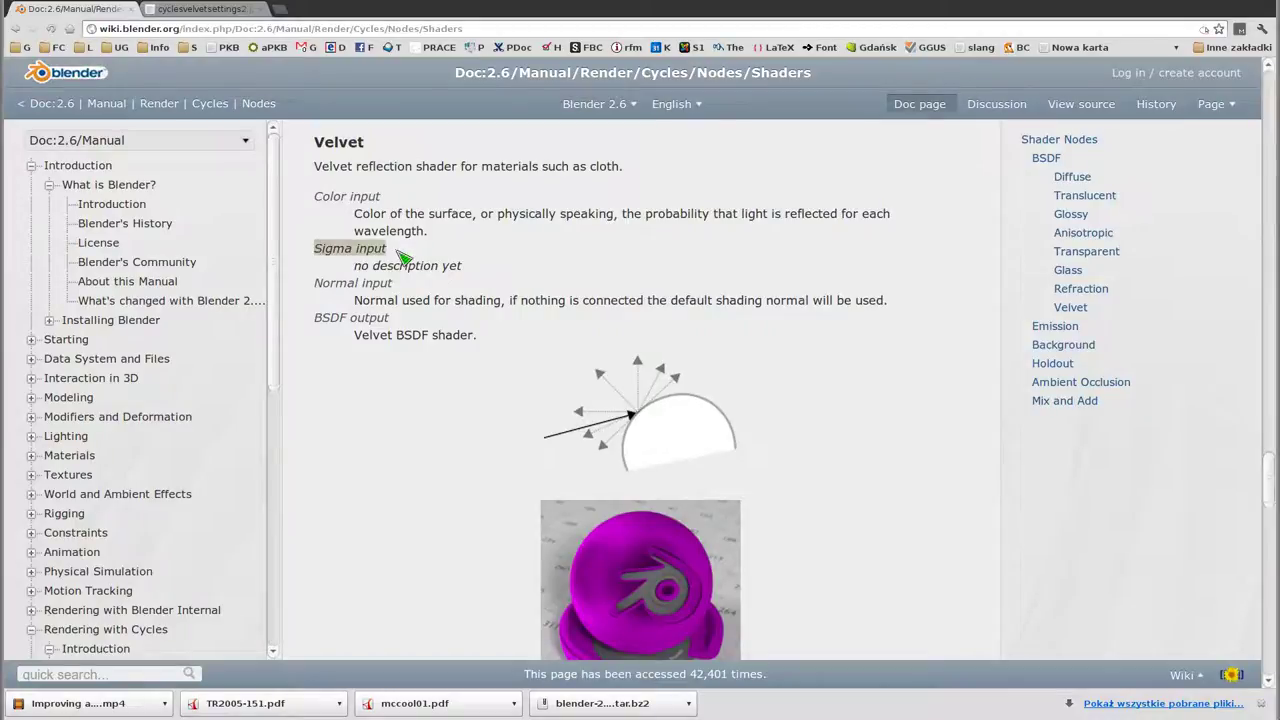
left_click(398, 254)
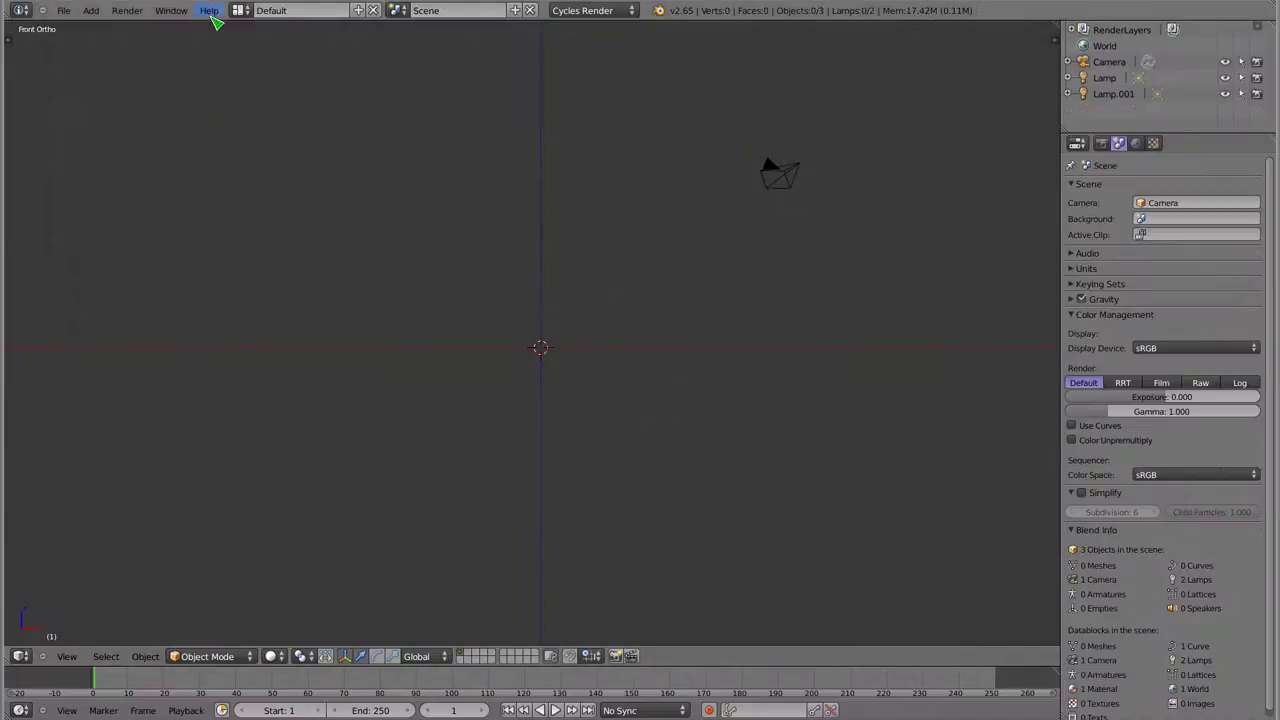
Switch to the Cycles screen layout, add an enlarged floor plane, and add a Suzanne mesh.
left_click(240, 10)
left_click(255, 80)
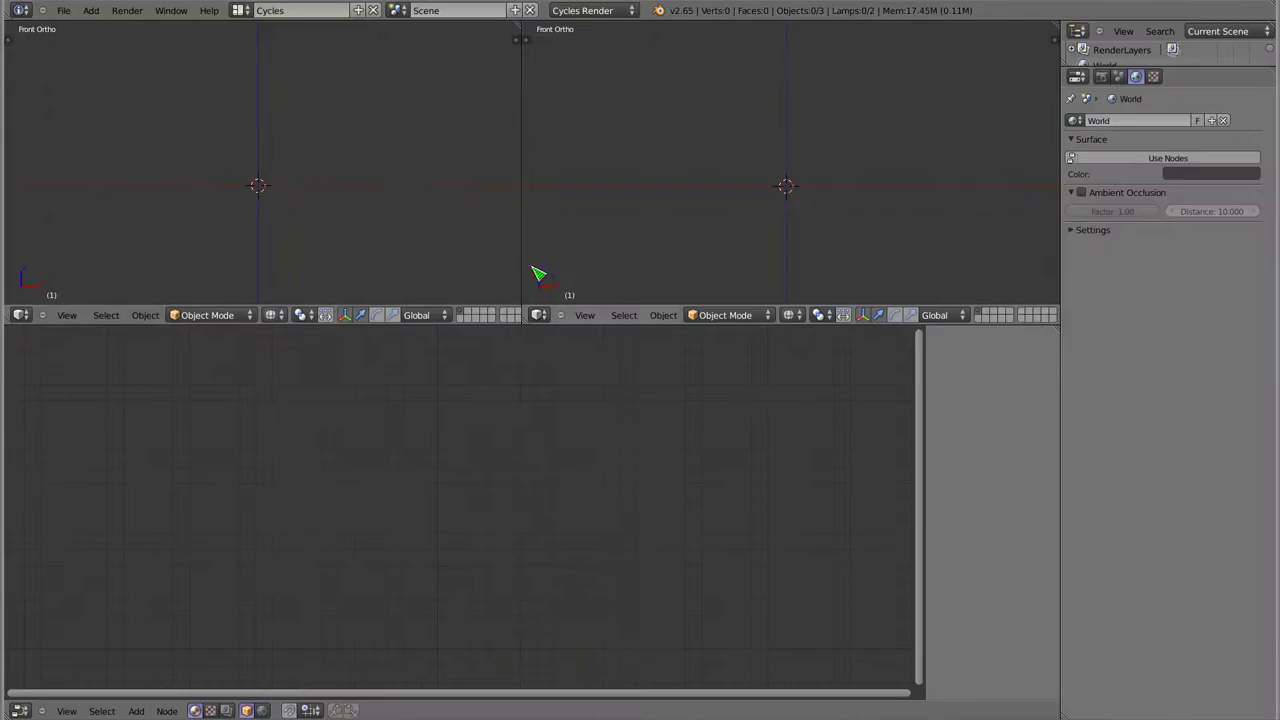
key("shift+a")
left_click(250, 172)
key("s")
left_click(386, 251)
key("shift+a")
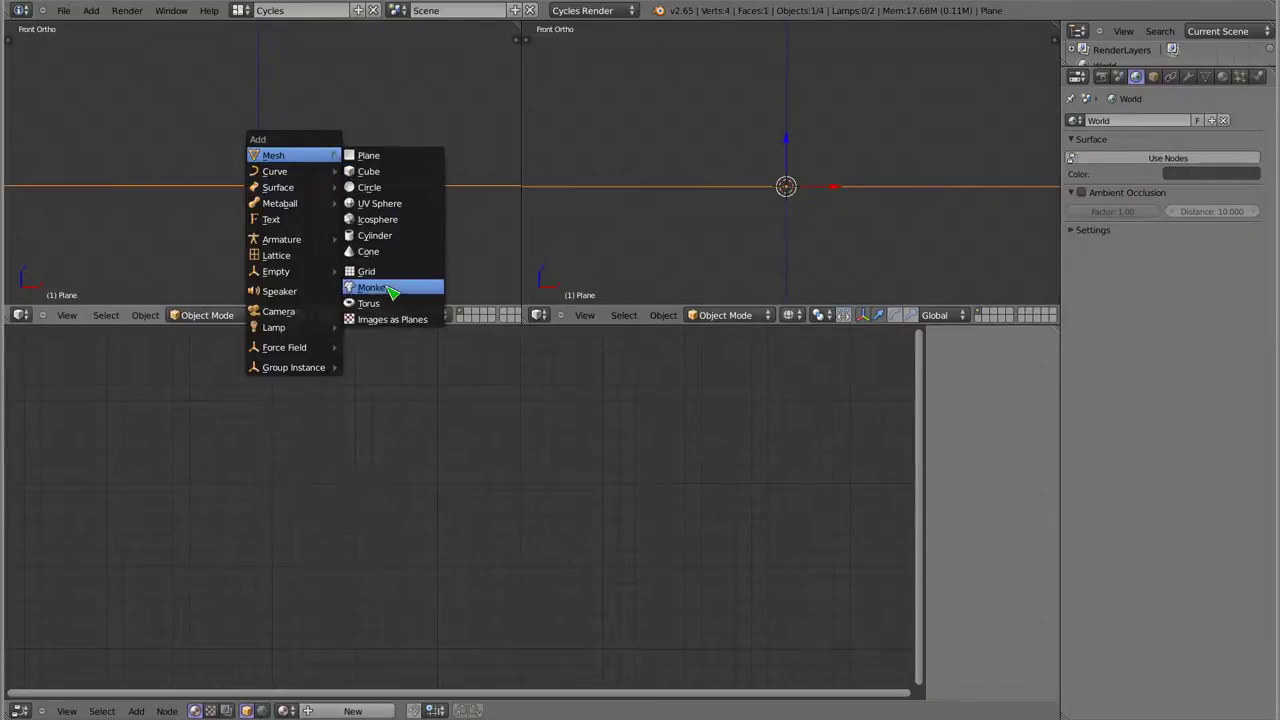
left_click(388, 290)
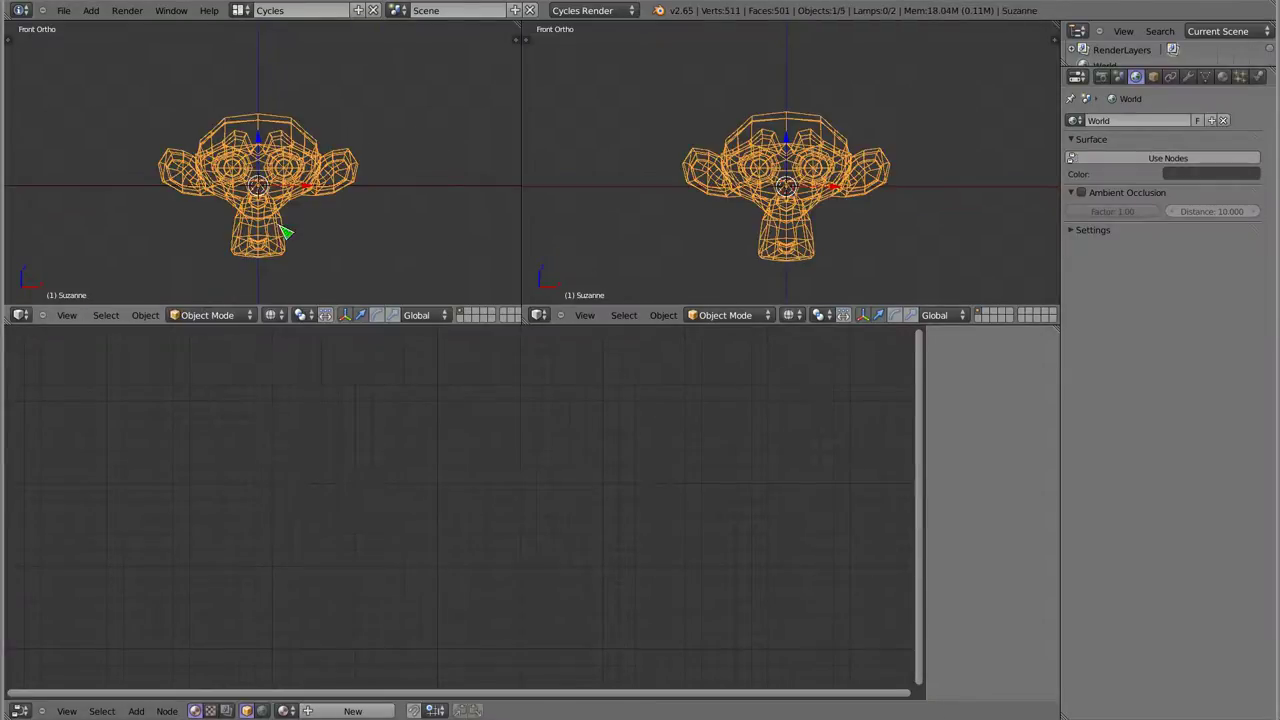
Subdivide Suzanne at level 2, raise it slightly, and apply Shade Smooth to its mesh.
key("ctrl+2")
key("g")
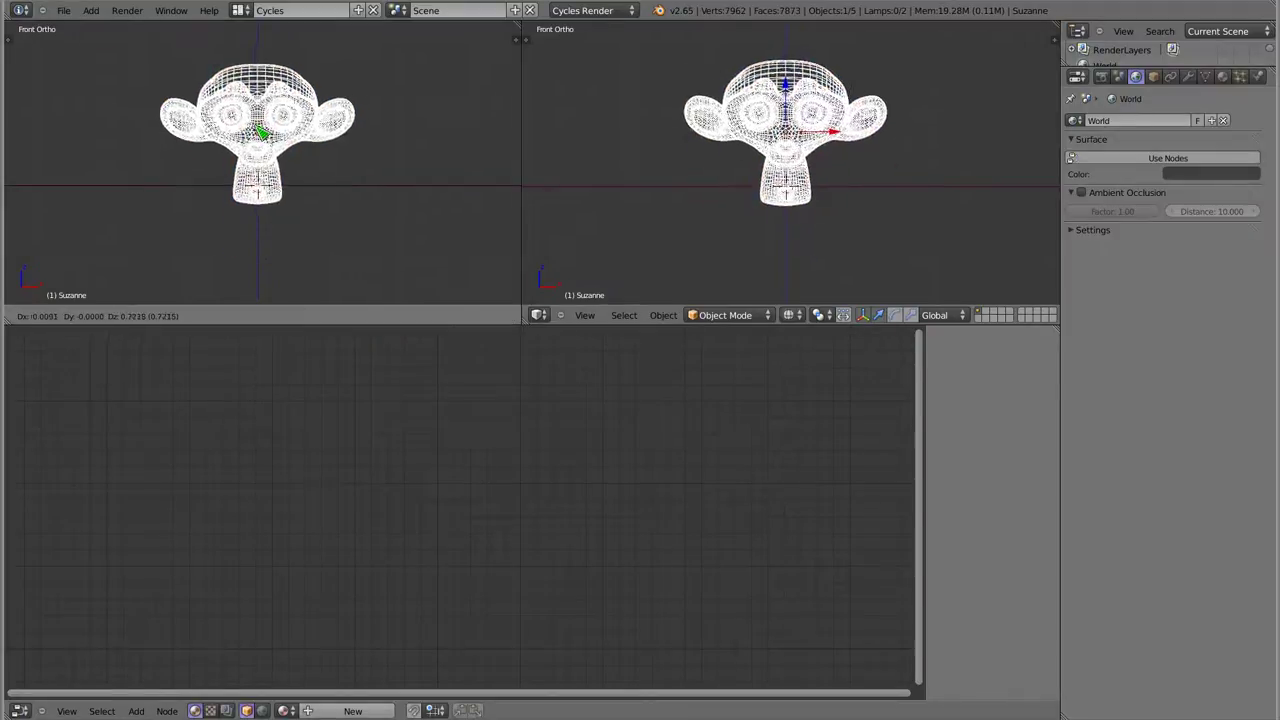
left_click(263, 140)
key("Tab")
key("Tab")
key("Tab")
key("w")
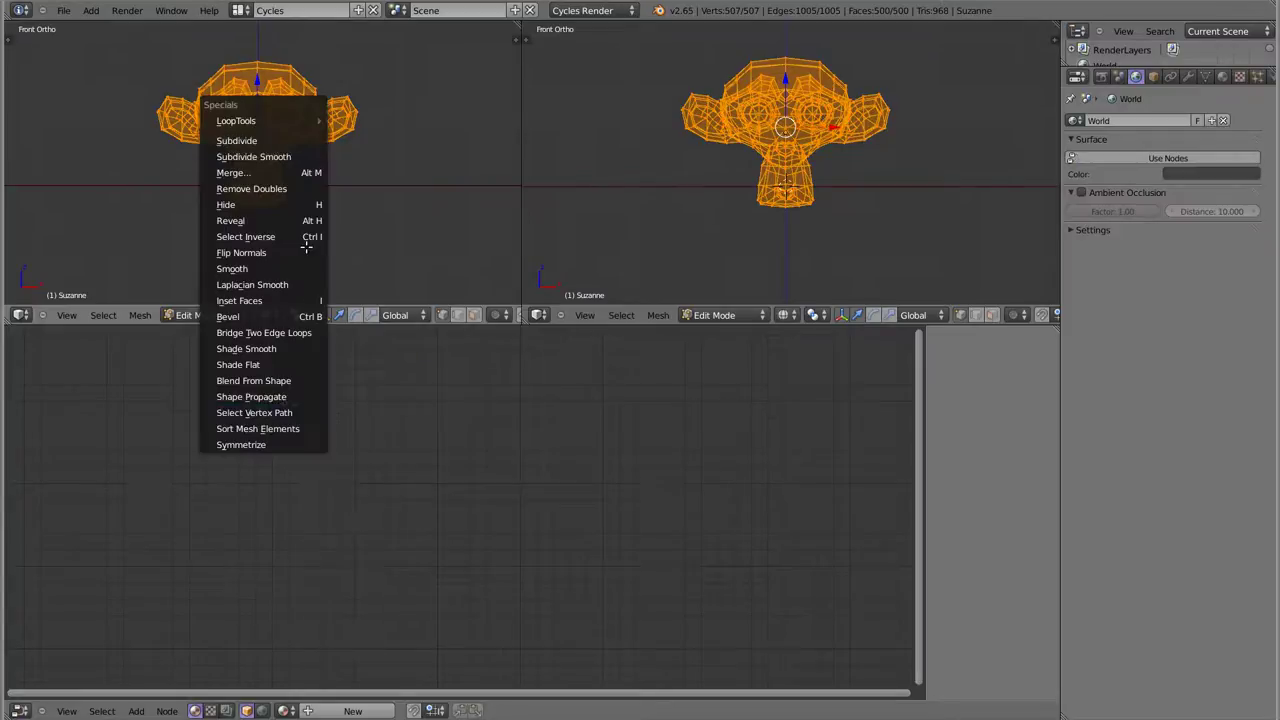
left_click(250, 348)
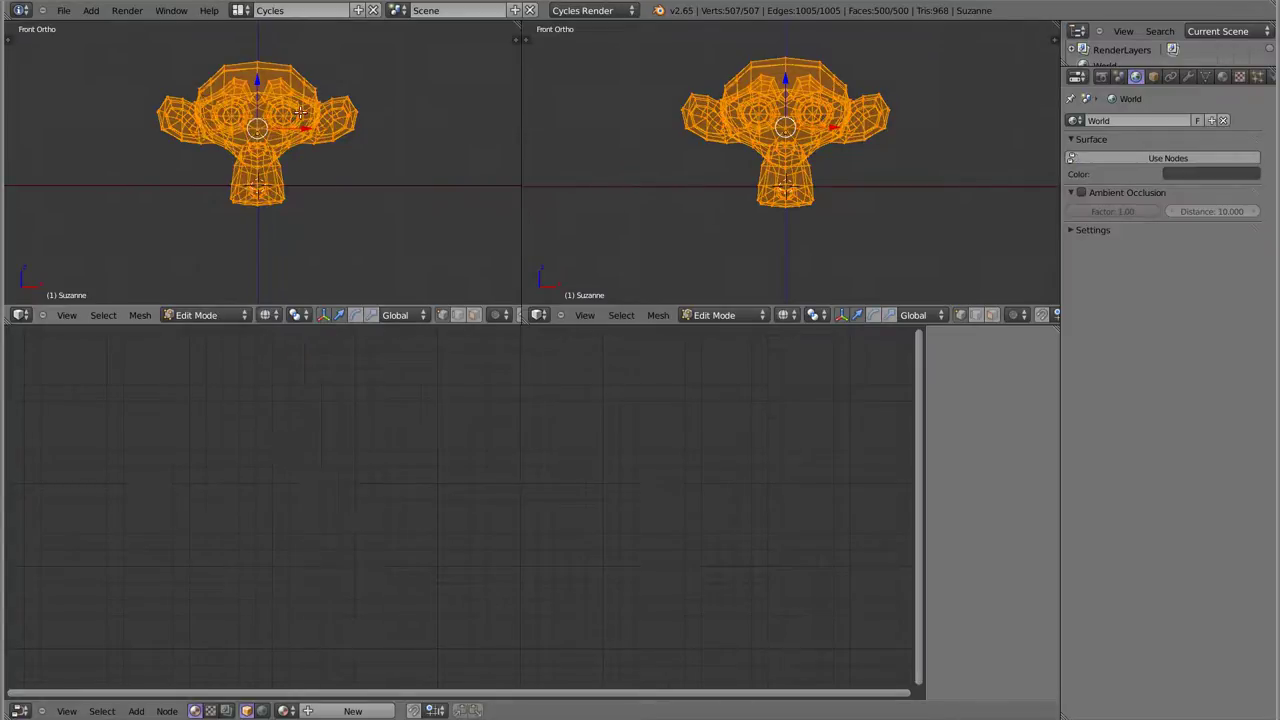
key("Tab")
Set the left view to Solid shading and the right view to live Rendered preview.
key("z")
mouse_move(290, 150)
middle_mouse_down()
mouse_move(310, 170)
mouse_move(314, 211)
mouse_move(273, 81)
middle_mouse_up()
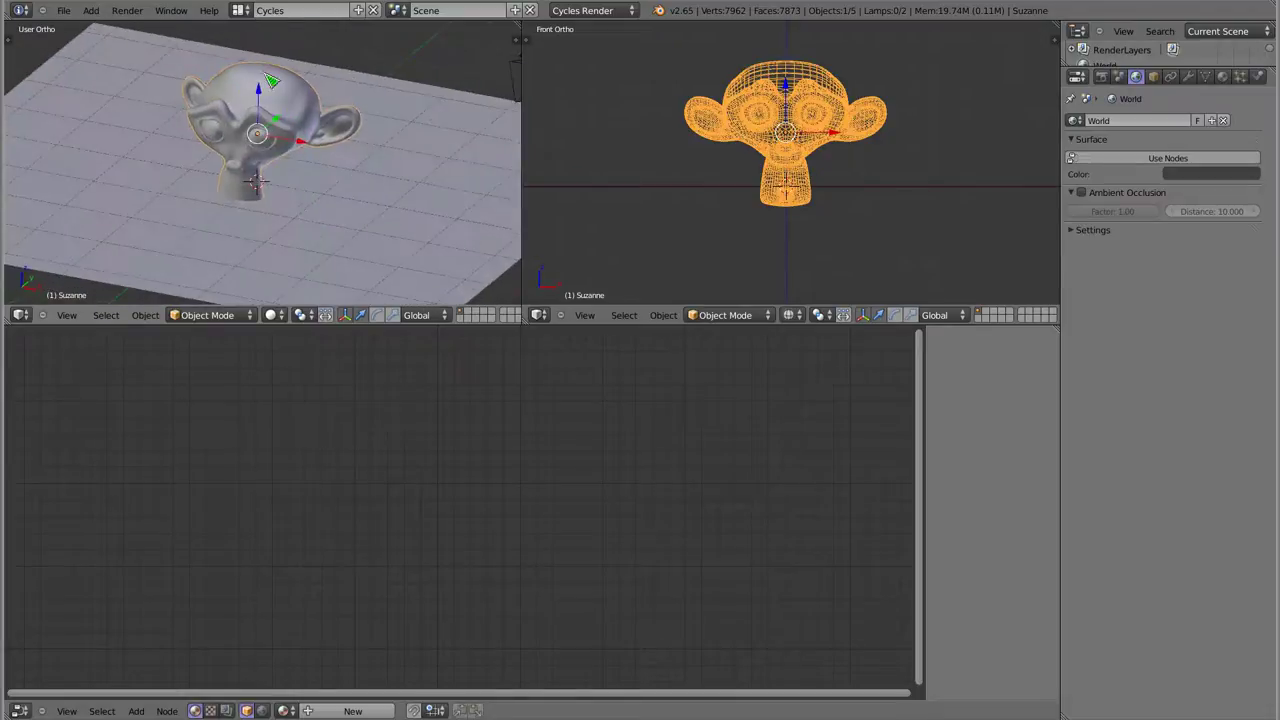
left_click(790, 310)
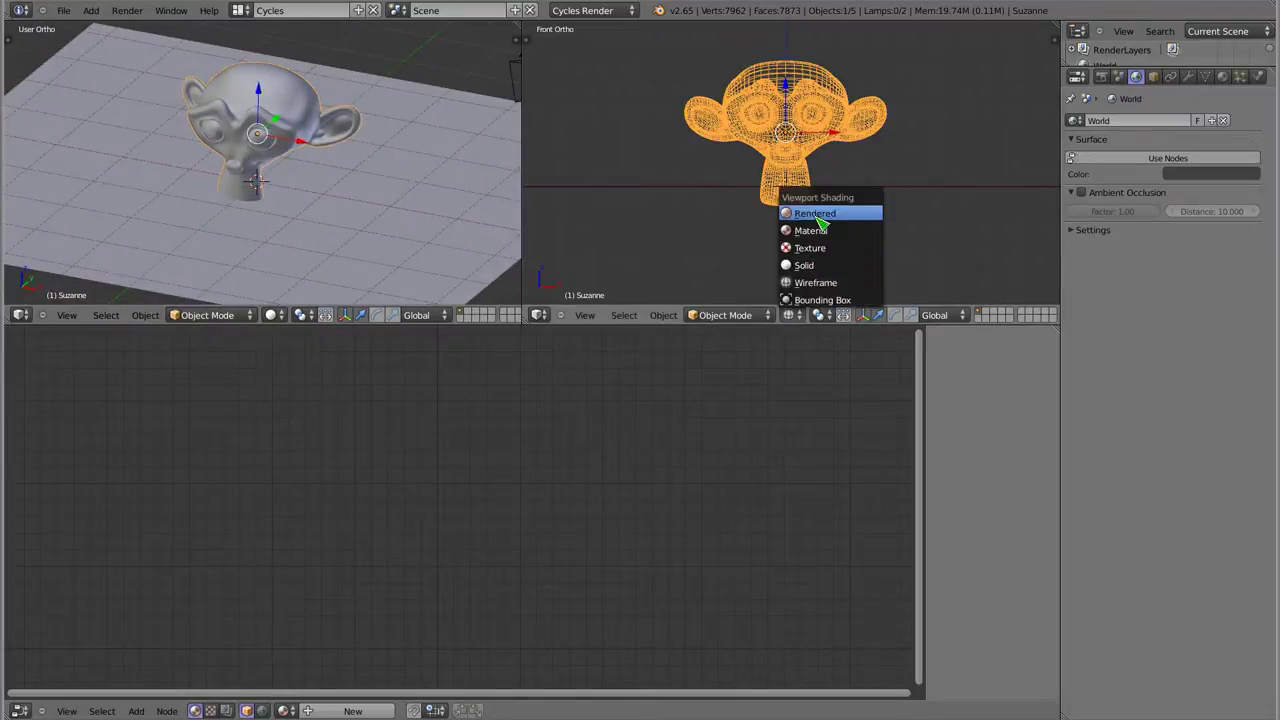
left_click(812, 212)
mouse_move(781, 244)
middle_mouse_down()
mouse_move(780, 266)
mouse_move(820, 134)
mouse_move(791, 166)
mouse_move(820, 274)
middle_mouse_up()
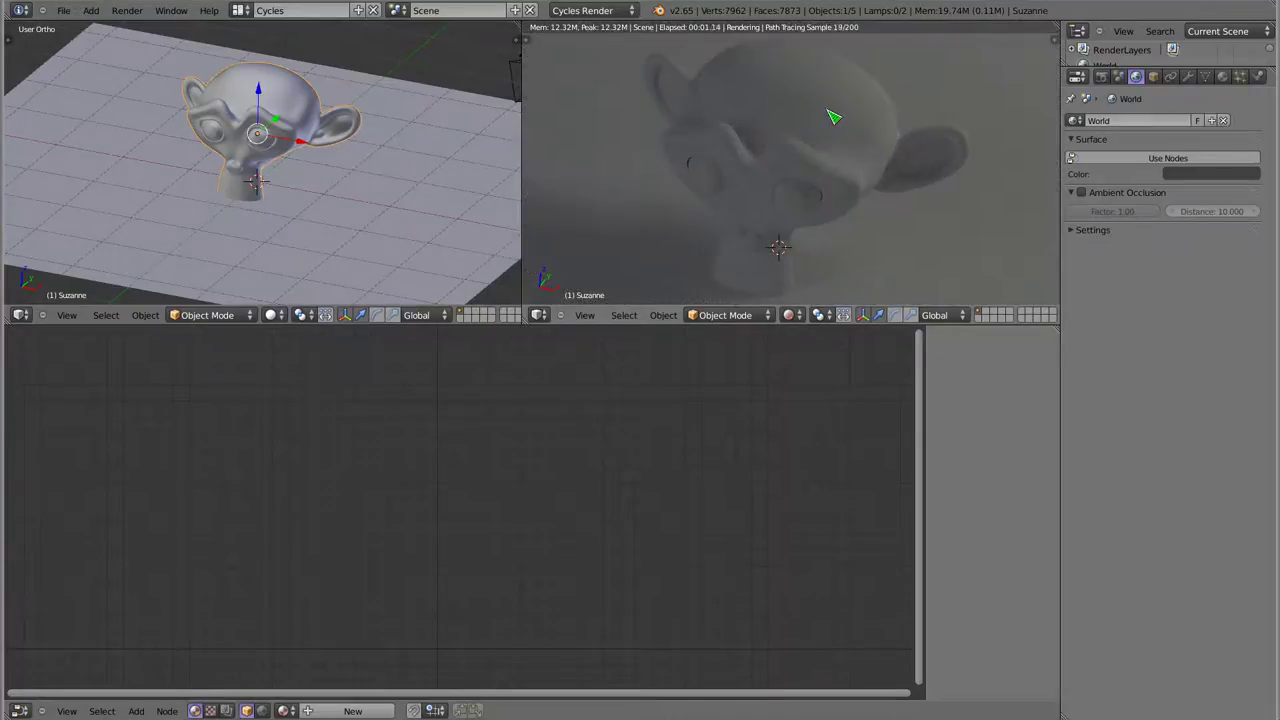
Create a new material for Suzanne with a Velvet BSDF surface shader.
left_click(1224, 77)
left_click(1100, 168)
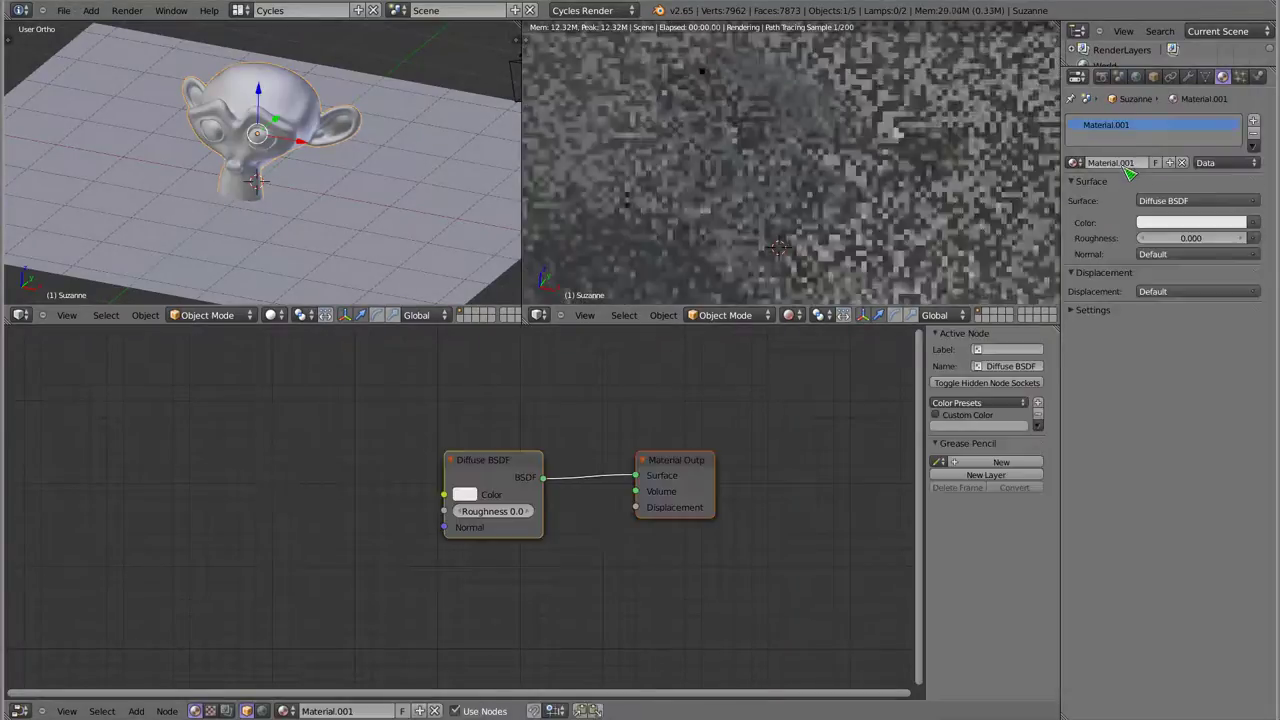
left_click(1153, 205)
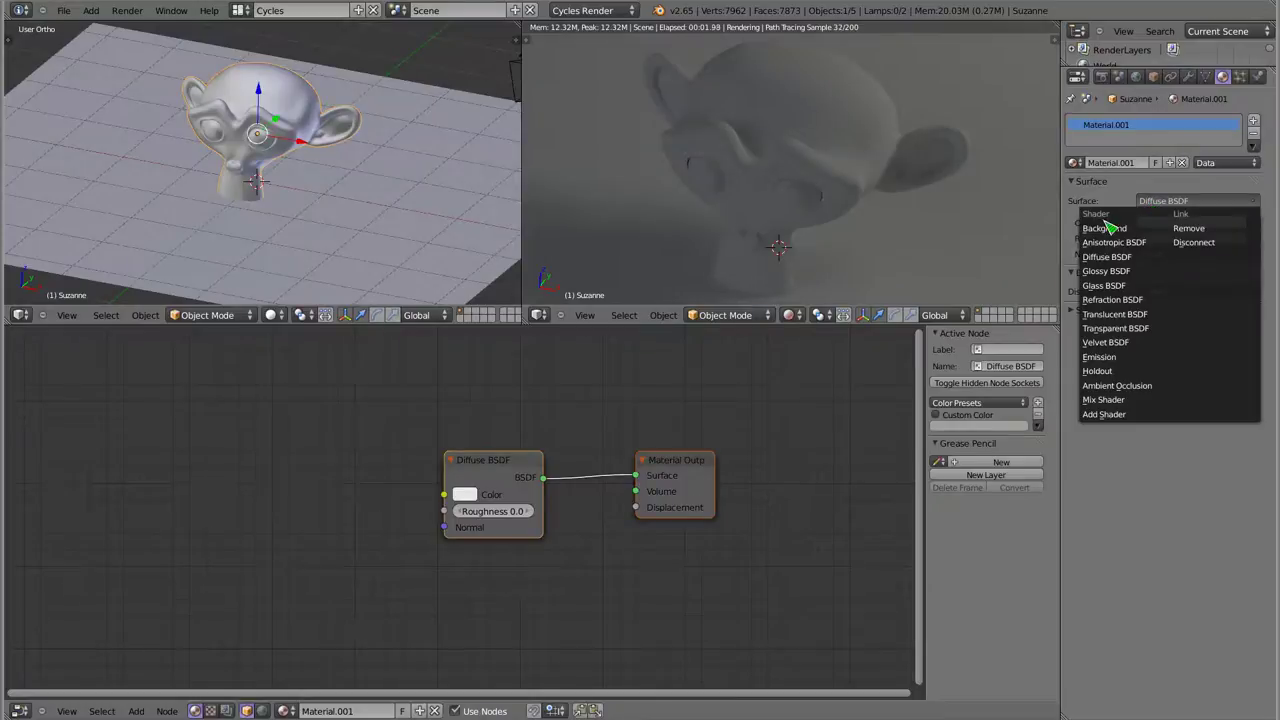
left_click(1110, 345)
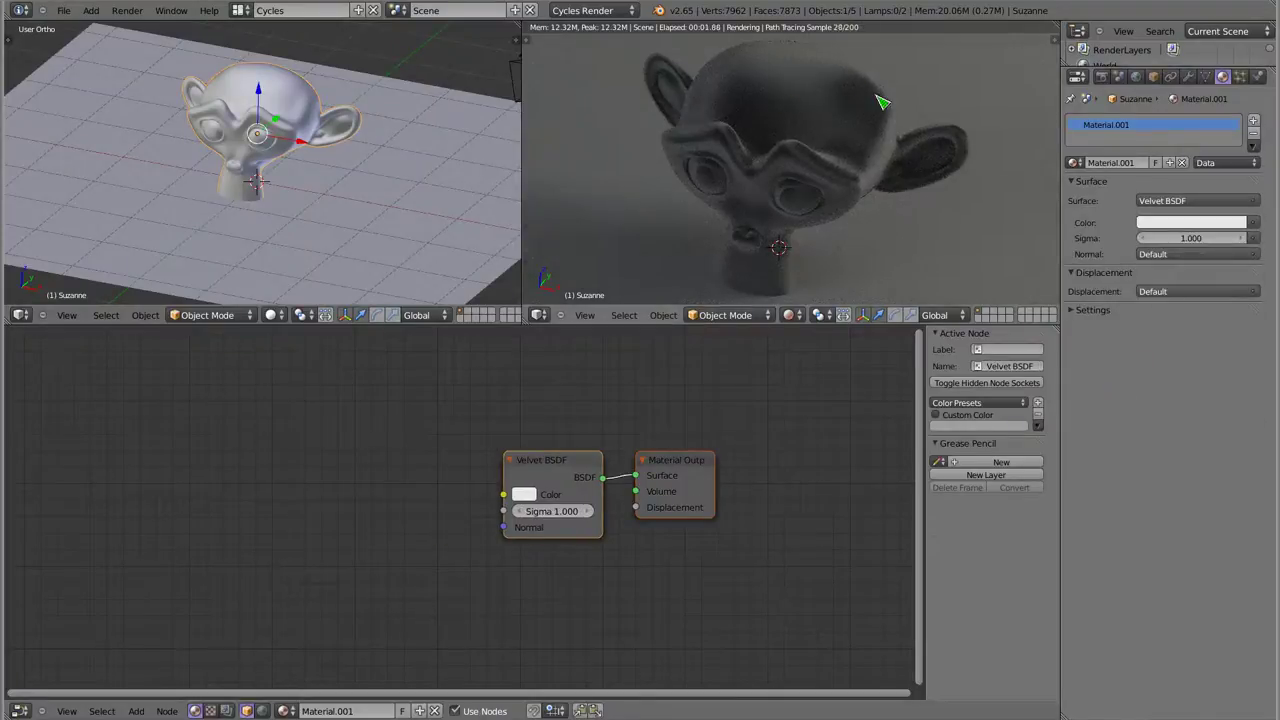
middle_click_drag(757, 143, 770, 145)
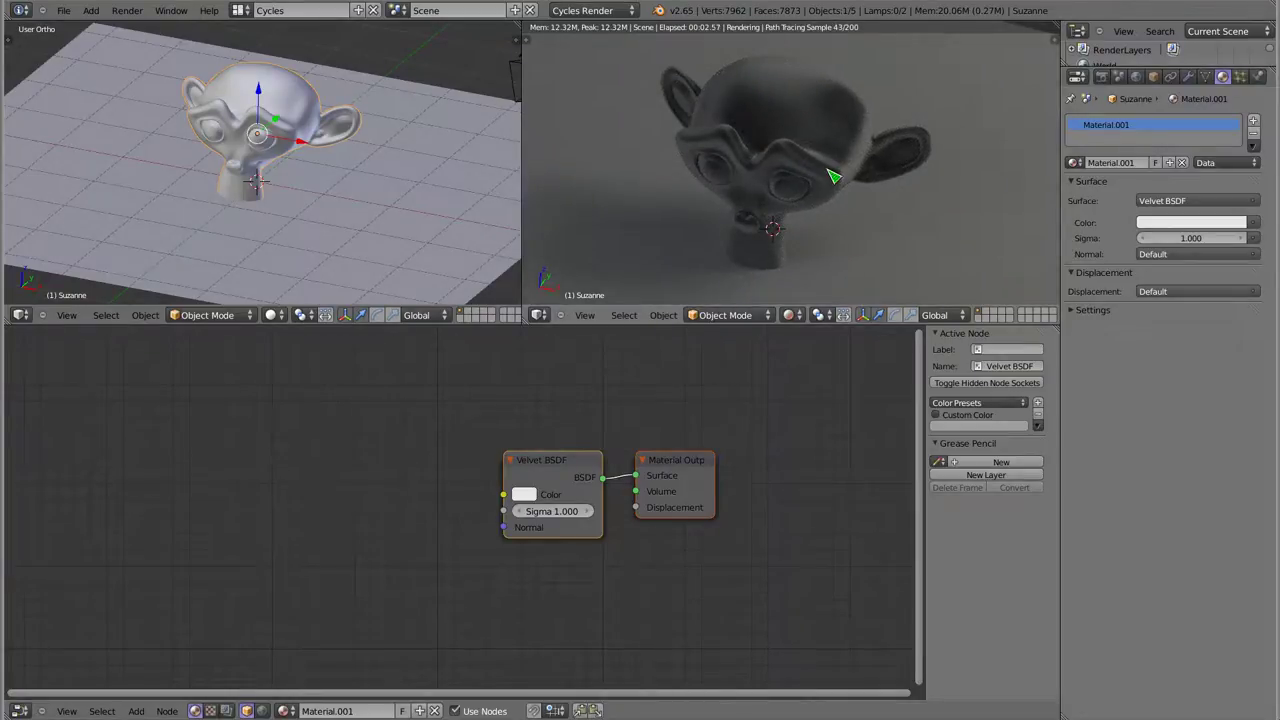
scroll(600, 490, "up", 2)
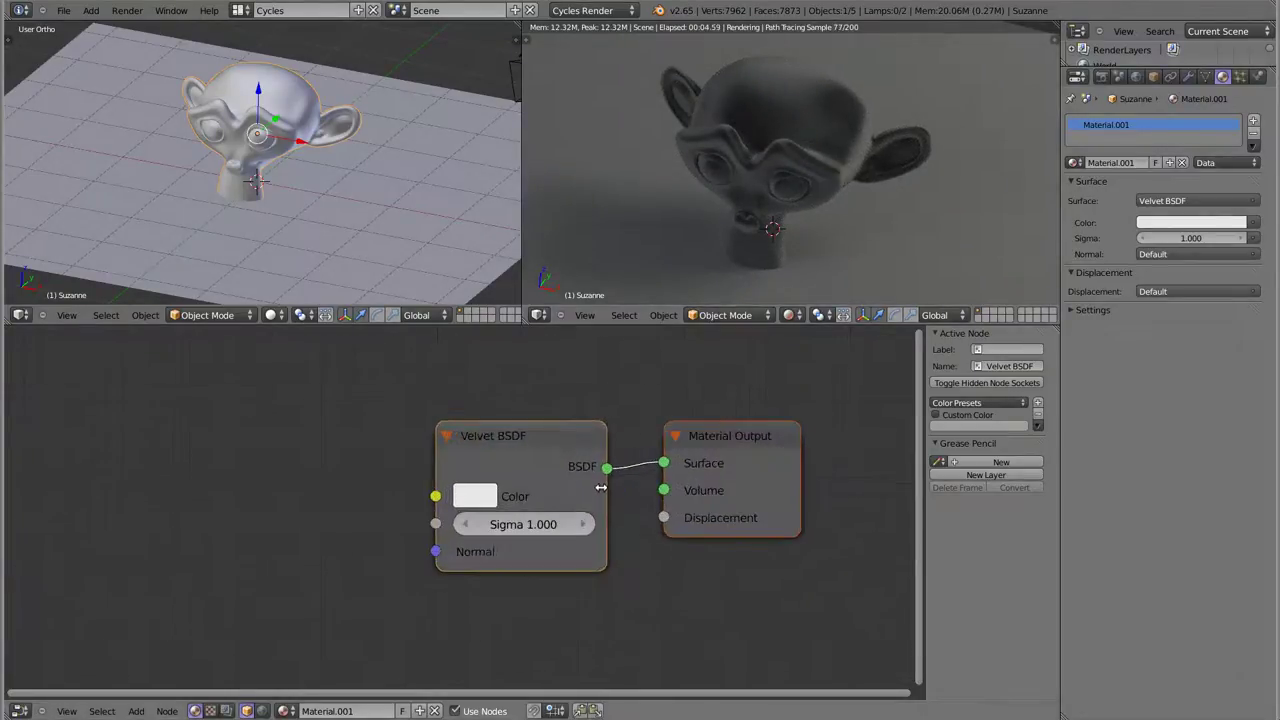
scroll(590, 495, "up", 1)
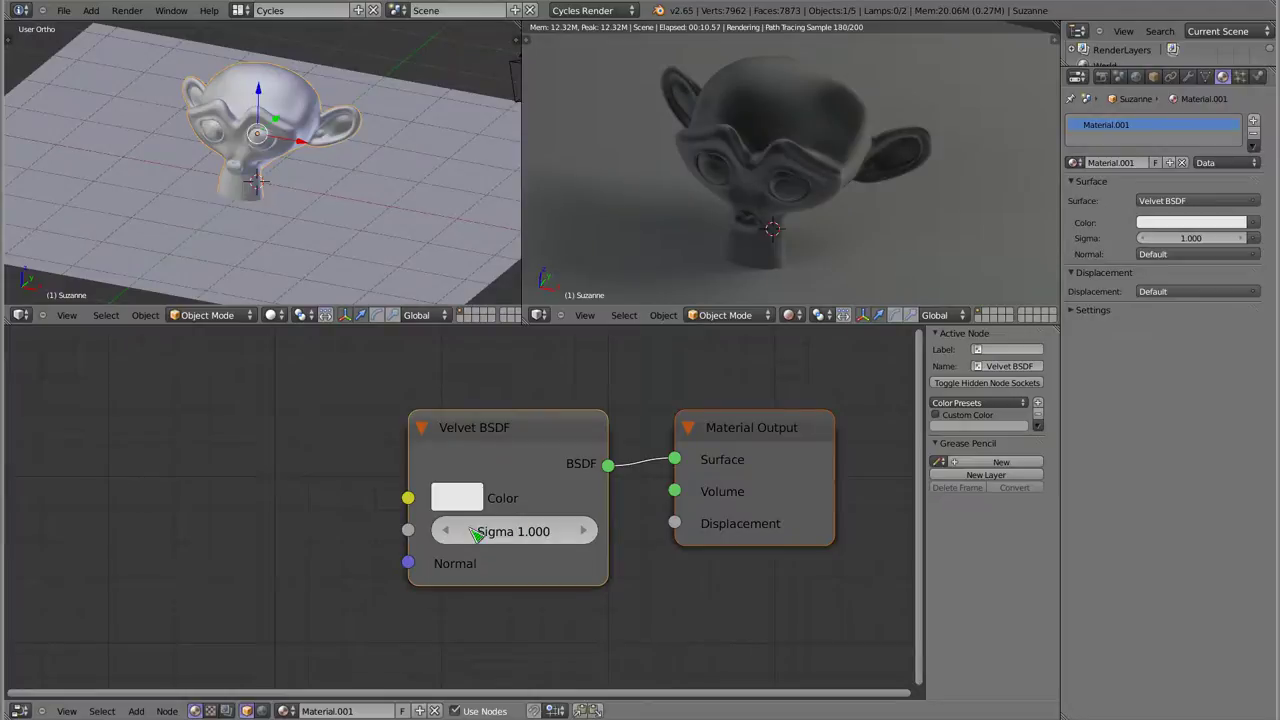
Adjust the Velvet BSDF Sigma from 0.000 through 0.100 up to 0.200.
left_click_drag(513, 531, 440, 531)
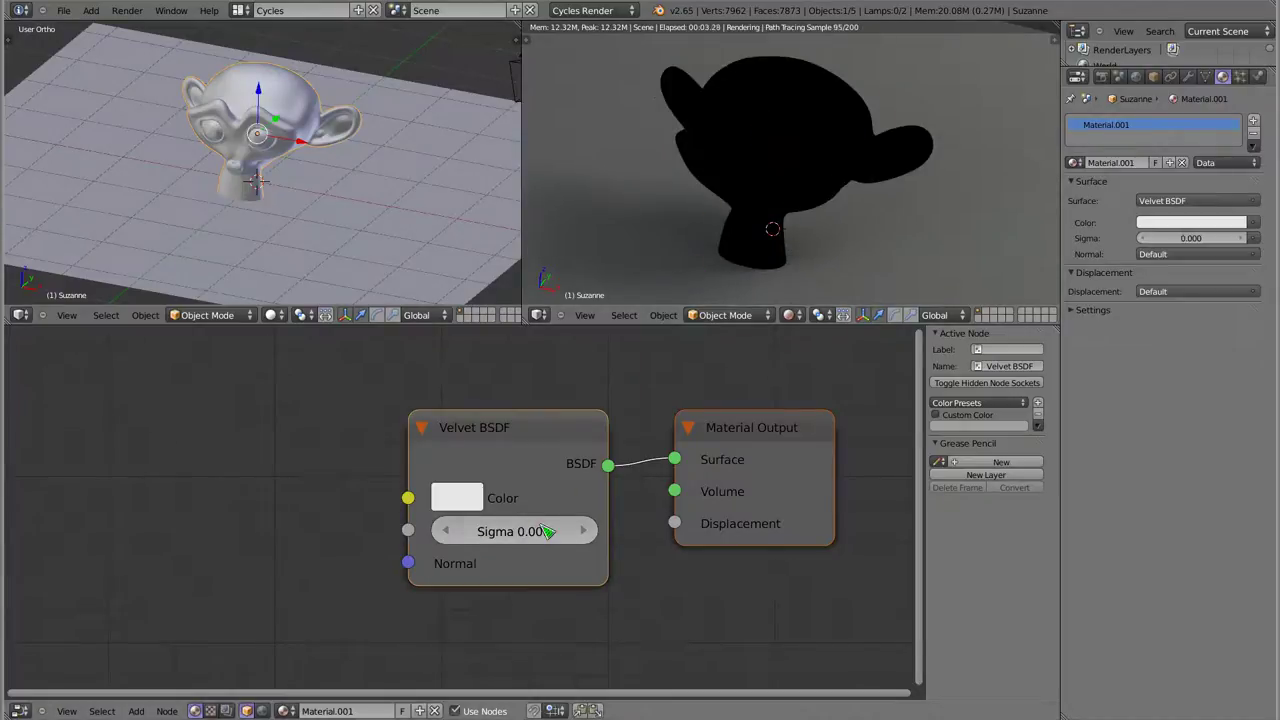
left_click(583, 531)
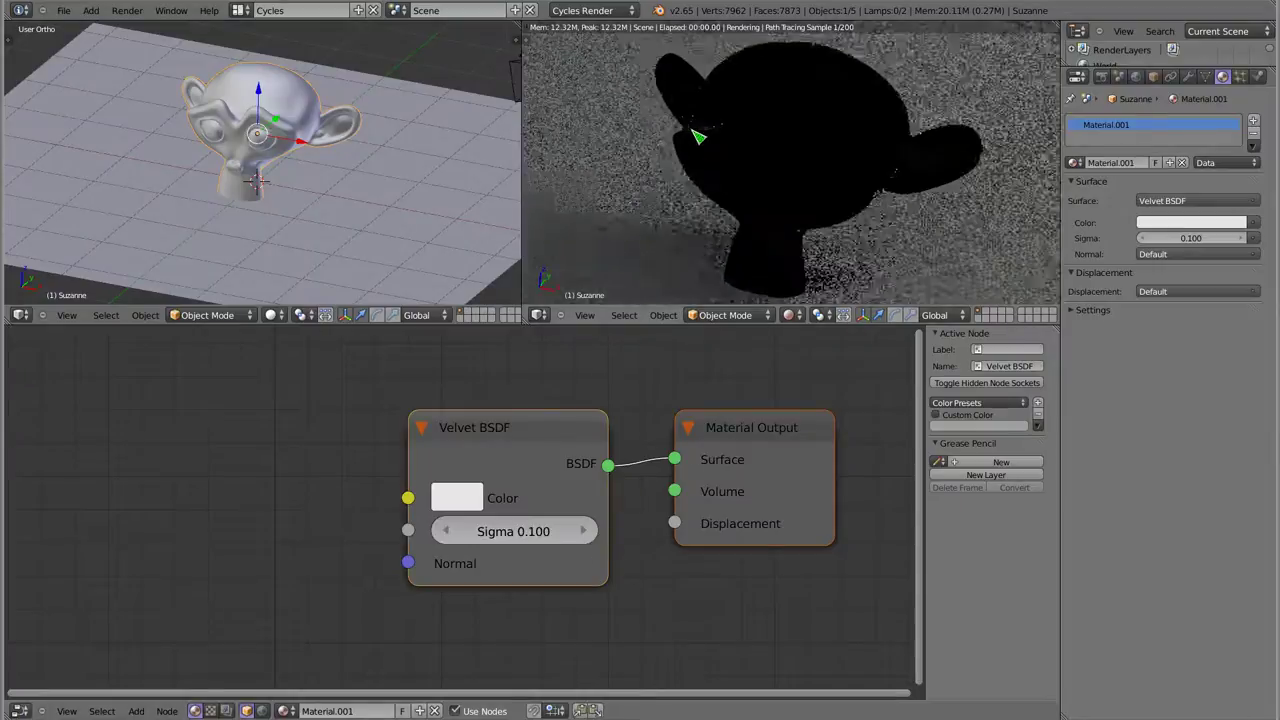
scroll(686, 128, "up", 5)
scroll(720, 150, "up", 2)
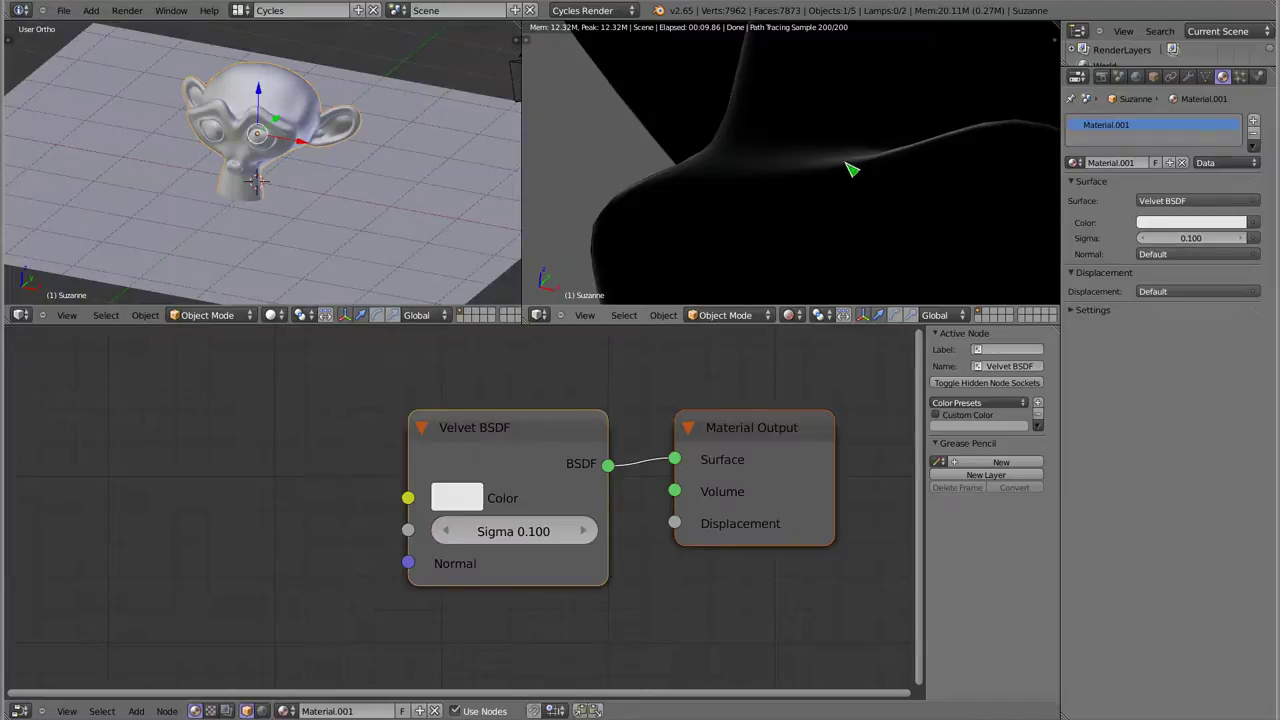
mouse_move(830, 175)
middle_mouse_down()
mouse_move(858, 175)
mouse_move(828, 157)
mouse_move(867, 156)
mouse_move(677, 289)
middle_mouse_up()
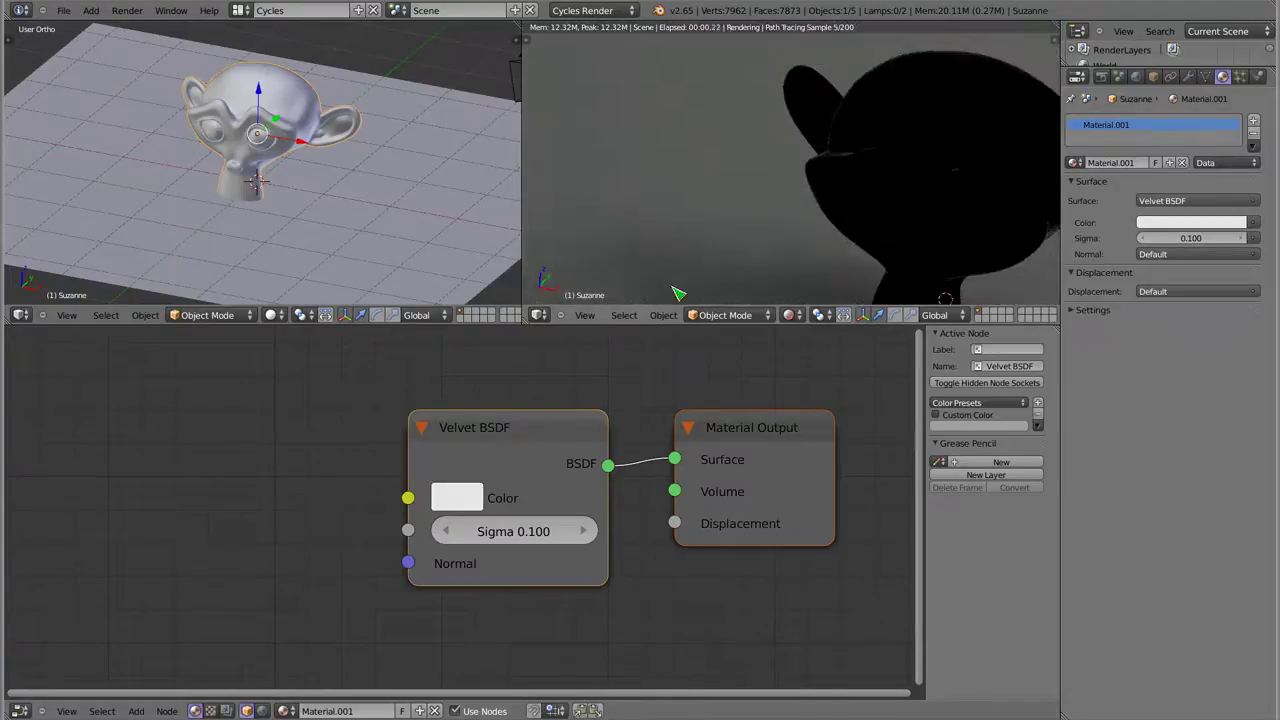
left_click(583, 532)
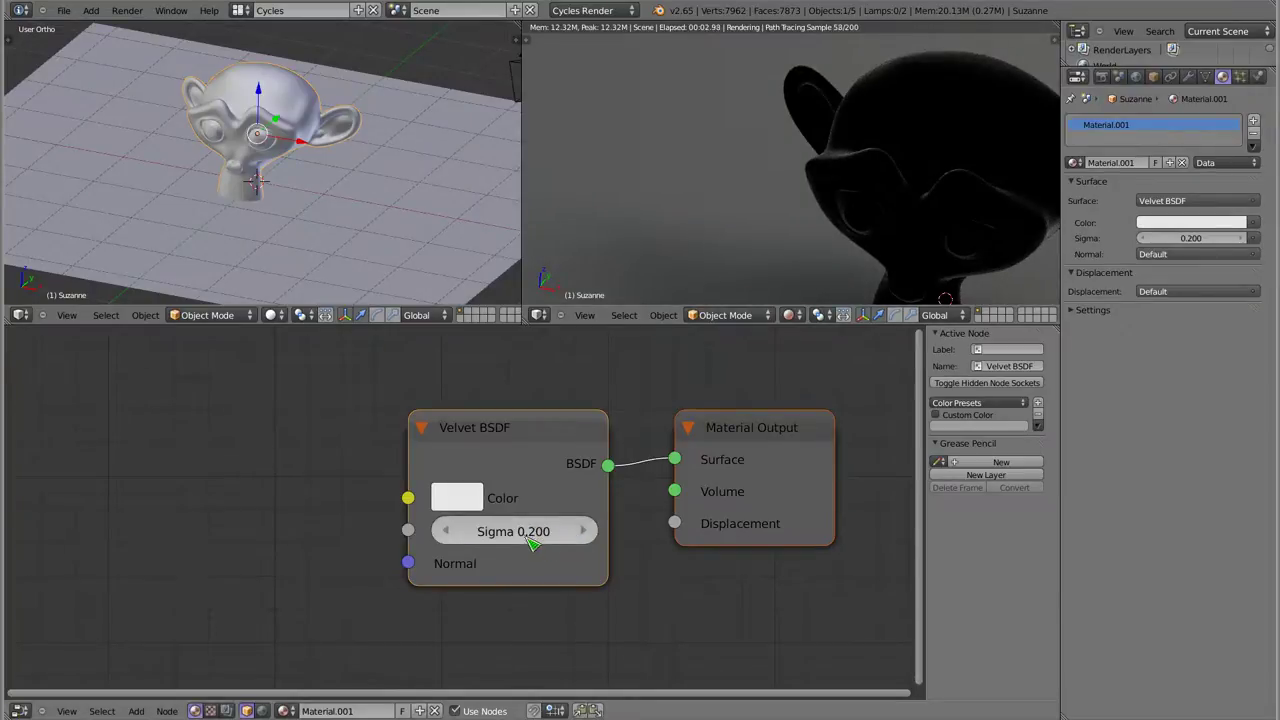
Raise the Velvet Sigma in 0.1 steps from 0.300 to 0.800, checking the rendered Suzanne.
left_click(586, 533)
left_click(586, 533)
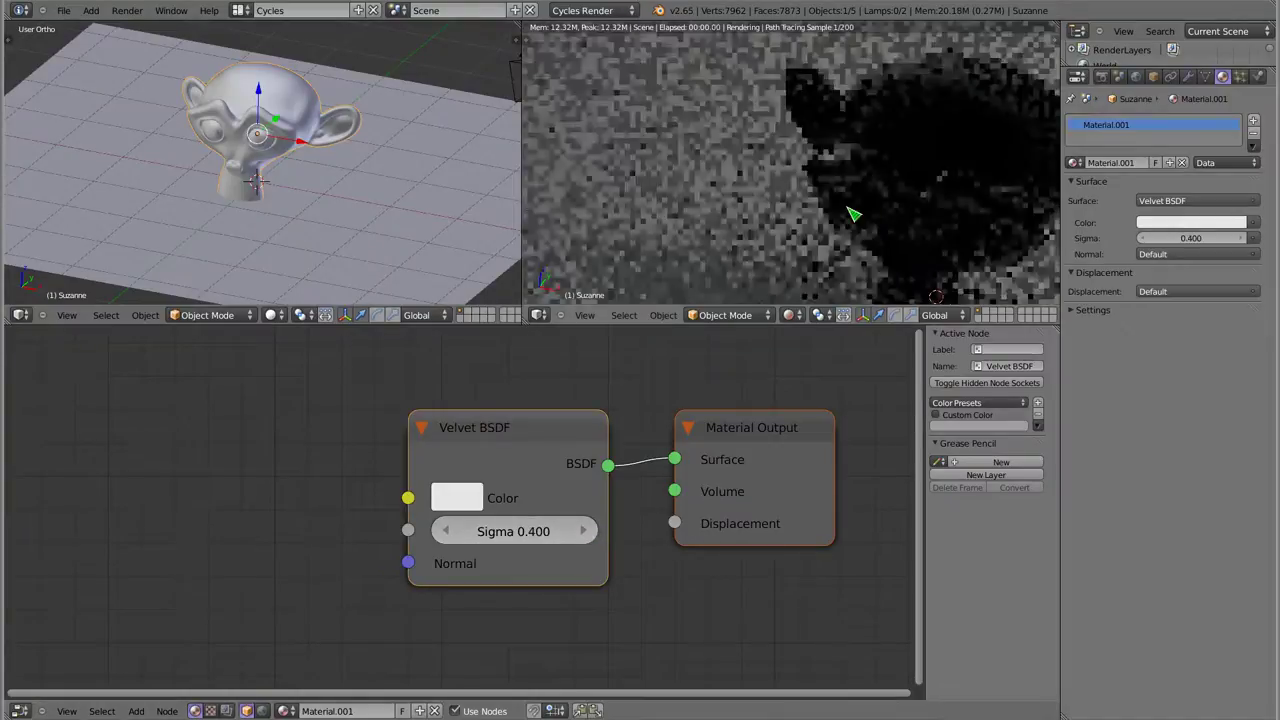
mouse_move(766, 203)
middle_mouse_down()
mouse_move(760, 149)
mouse_move(800, 209)
mouse_move(752, 160)
middle_mouse_up()
left_click(586, 531)
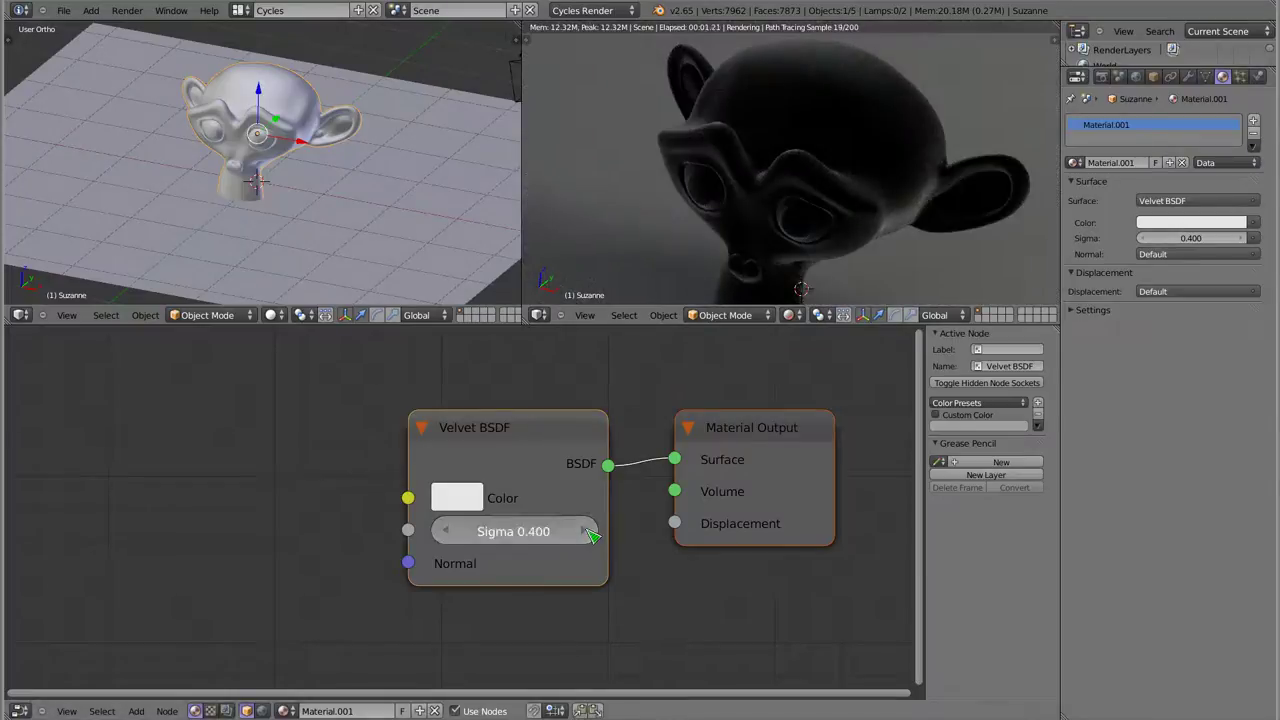
left_click(586, 531)
left_click(586, 531)
mouse_move(737, 206)
middle_mouse_down()
mouse_move(771, 229)
mouse_move(766, 194)
mouse_move(777, 194)
middle_mouse_up()
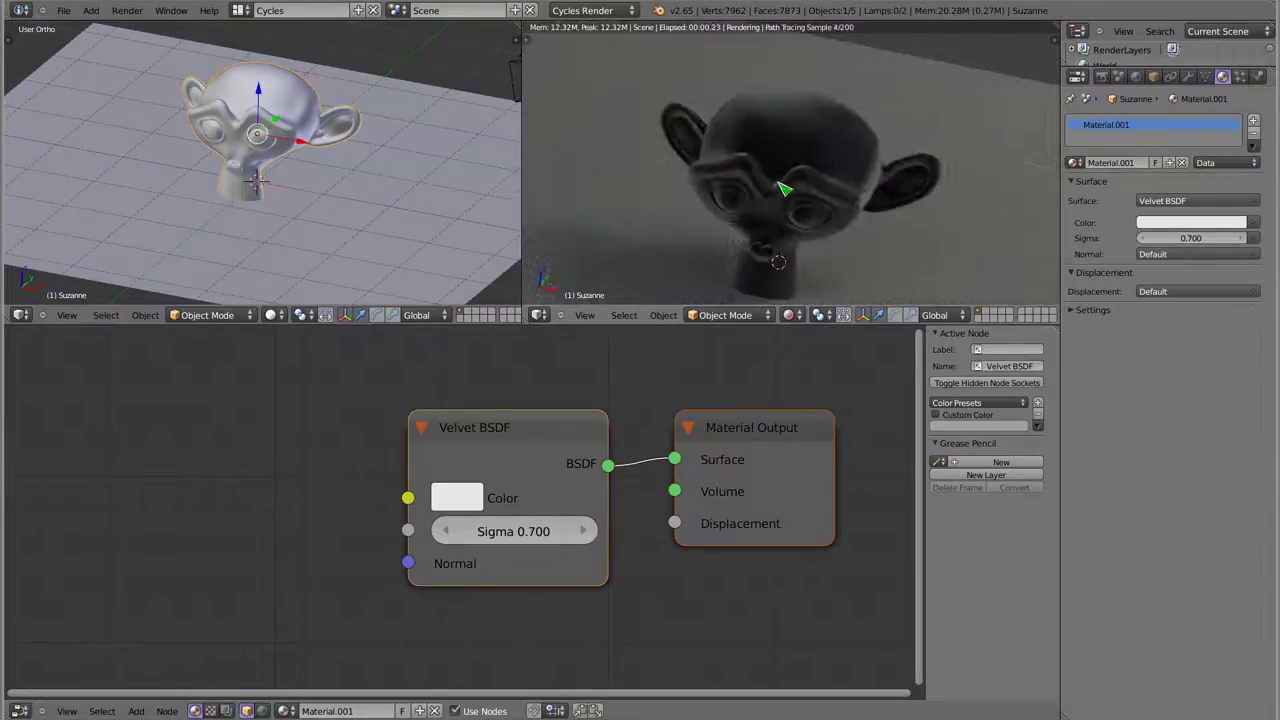
left_click(584, 530)
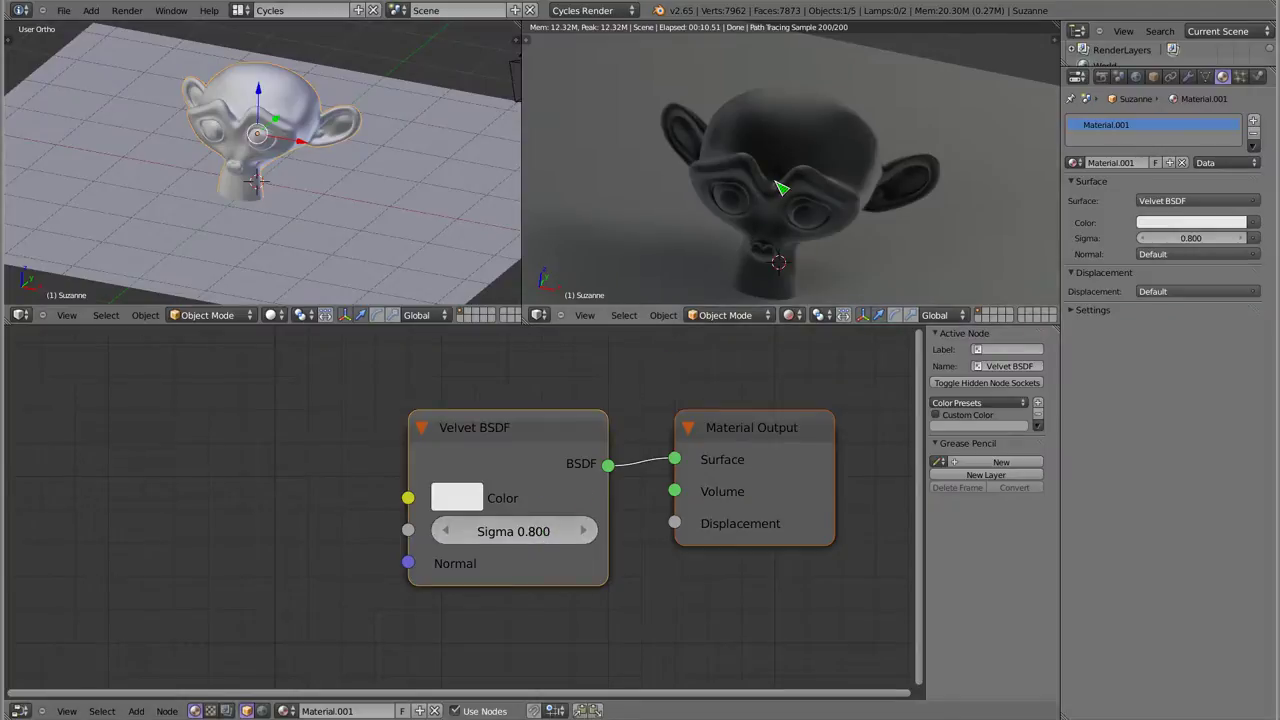
Zoom out the node editor and pan the nodes right to free space on the left.
scroll(835, 247, "up", 4)
scroll(795, 162, "up", 3)
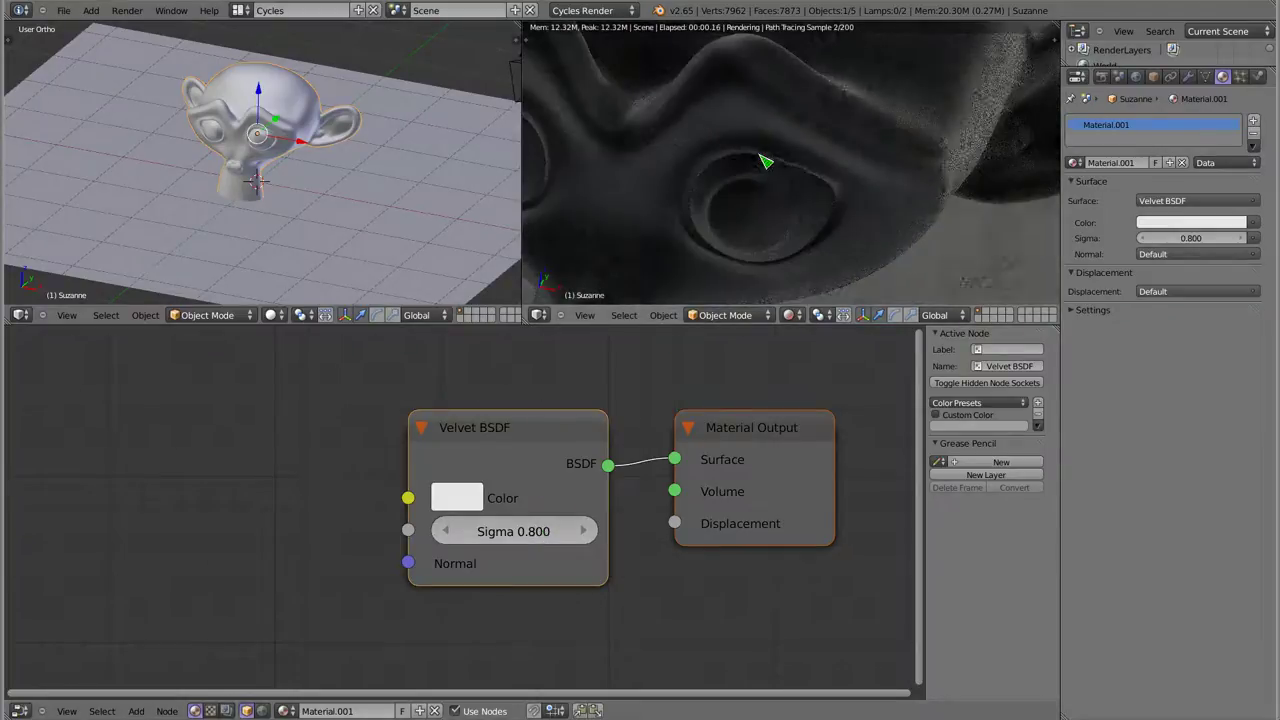
scroll(769, 169, "down", 1)
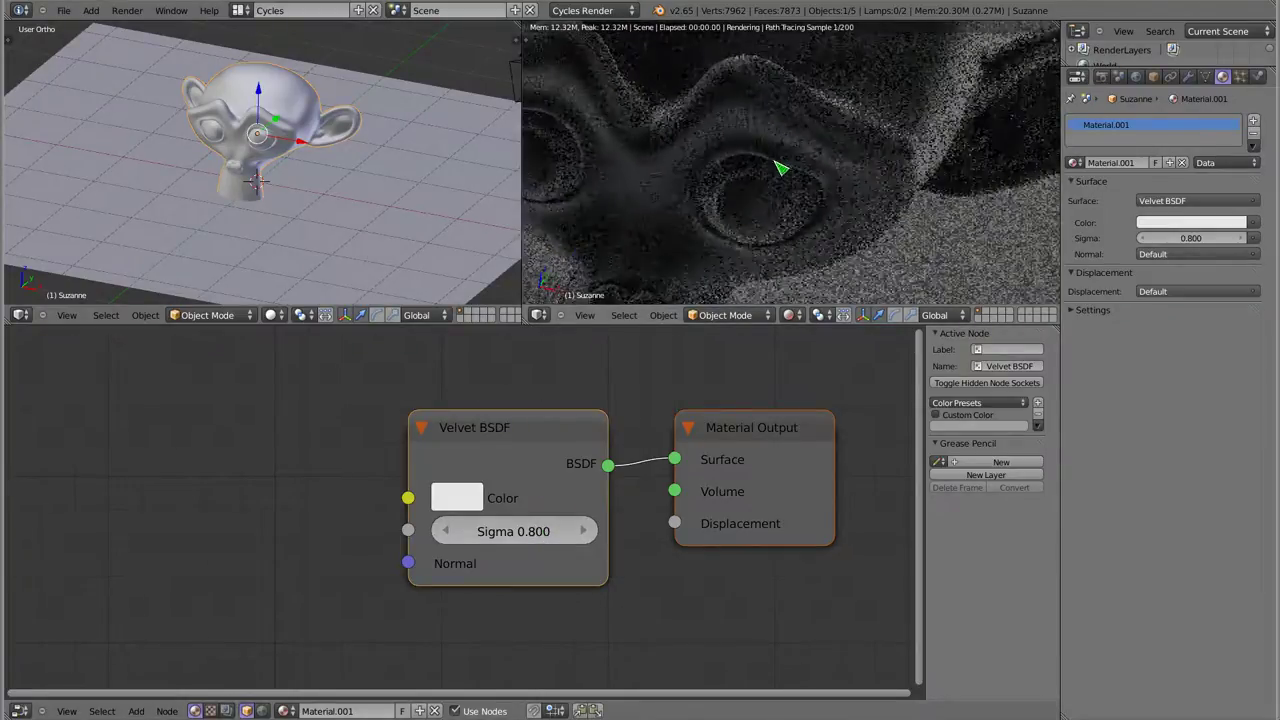
scroll(805, 177, "down", 1)
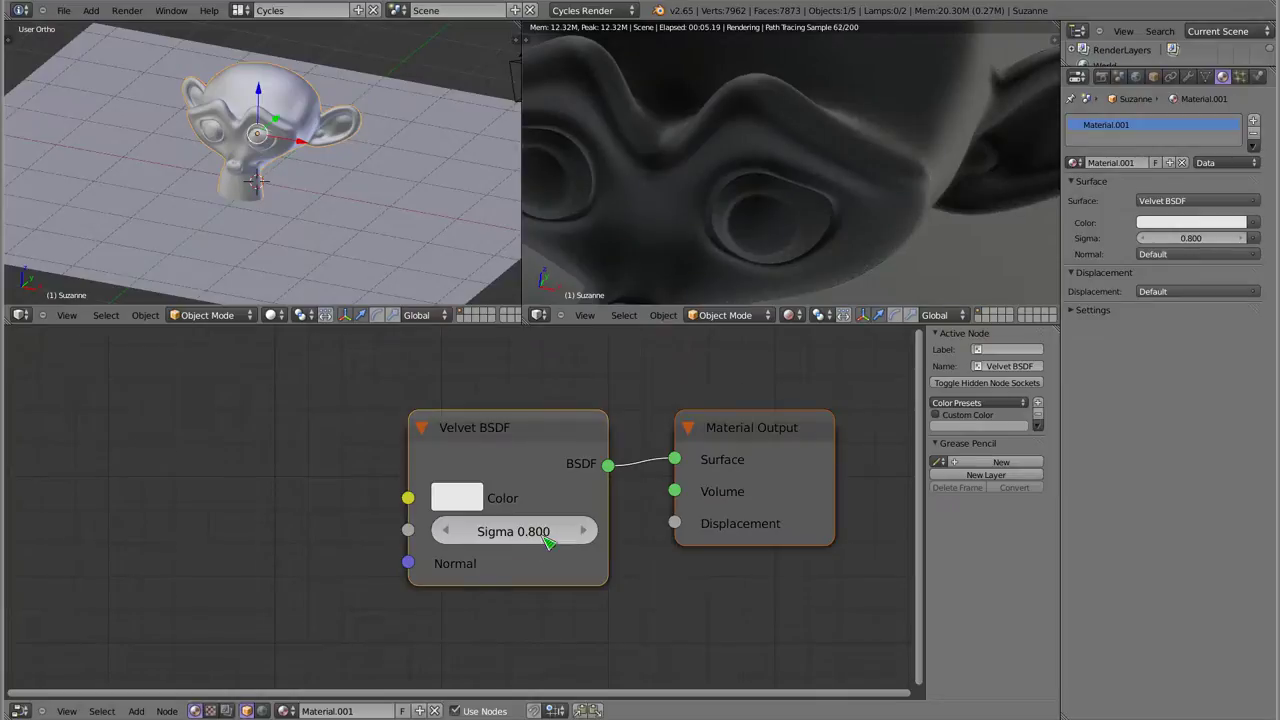
scroll(515, 480, "down", 2)
middle_click_drag(528, 496, 622, 502)
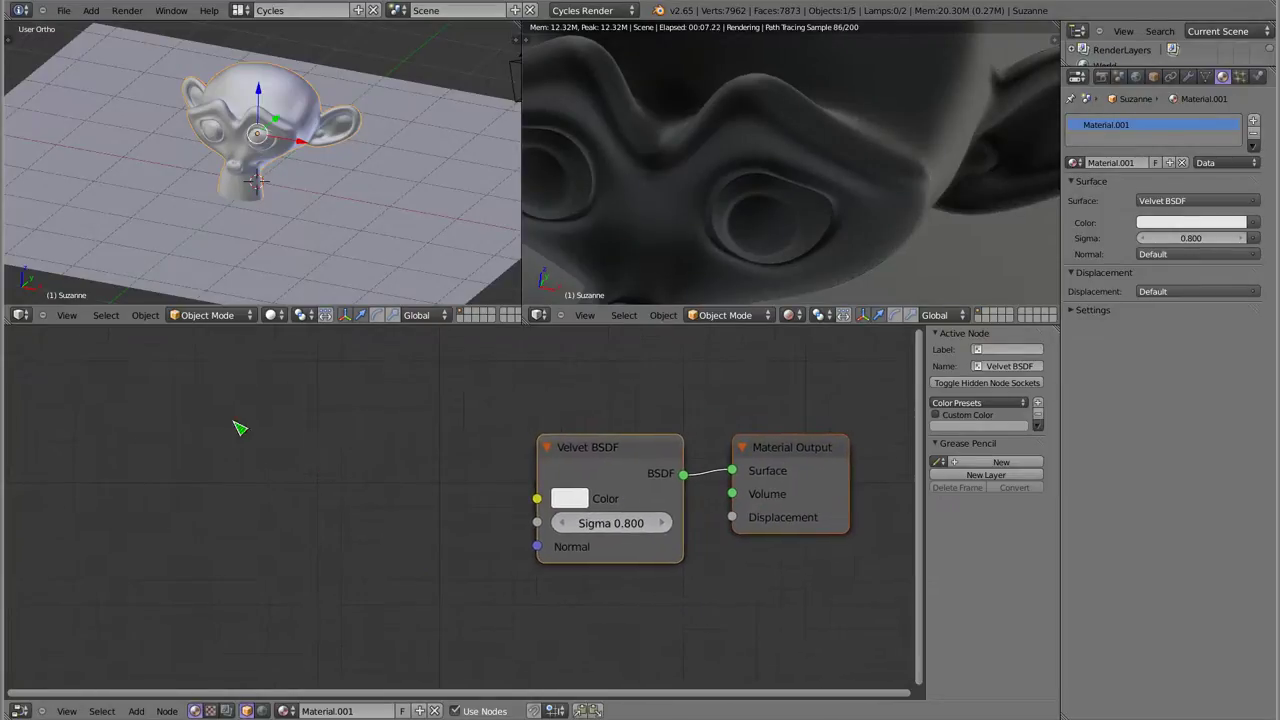
Add a Fresnel input node, reset its IOR to 1.000 and the Velvet Sigma to 0.000.
key("shift+a")
mouse_move(190, 431)
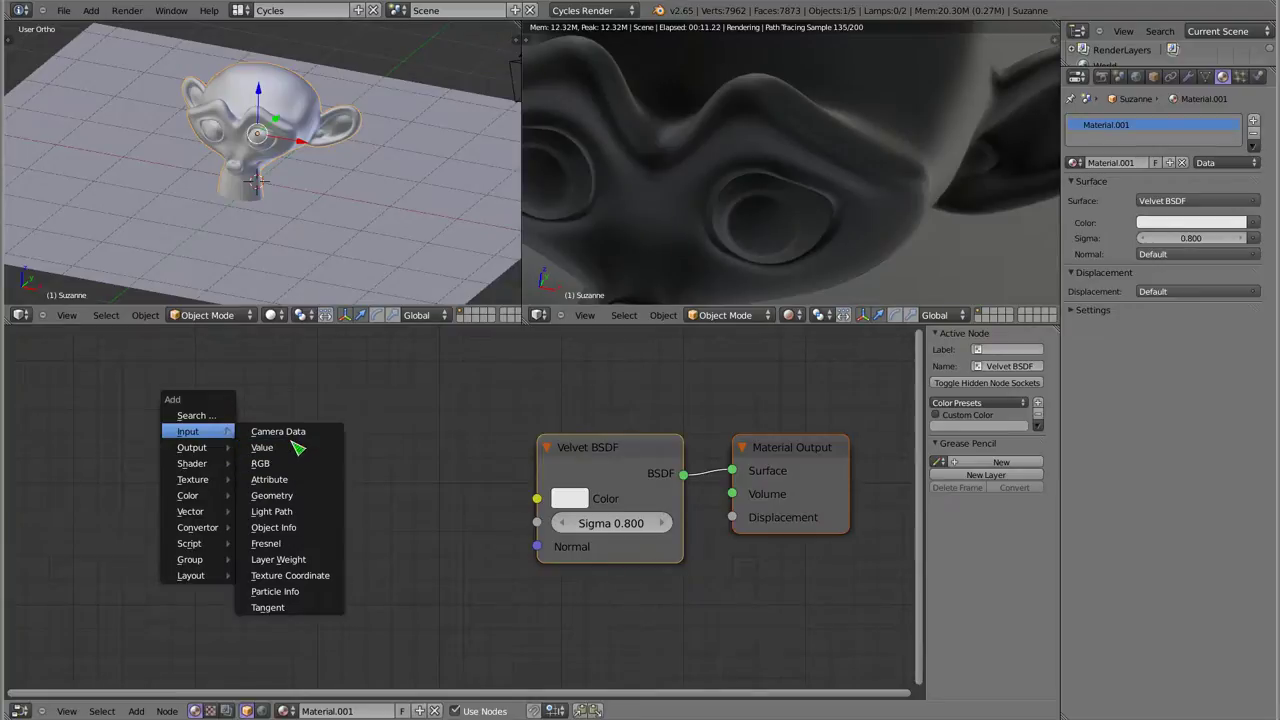
left_click(296, 543)
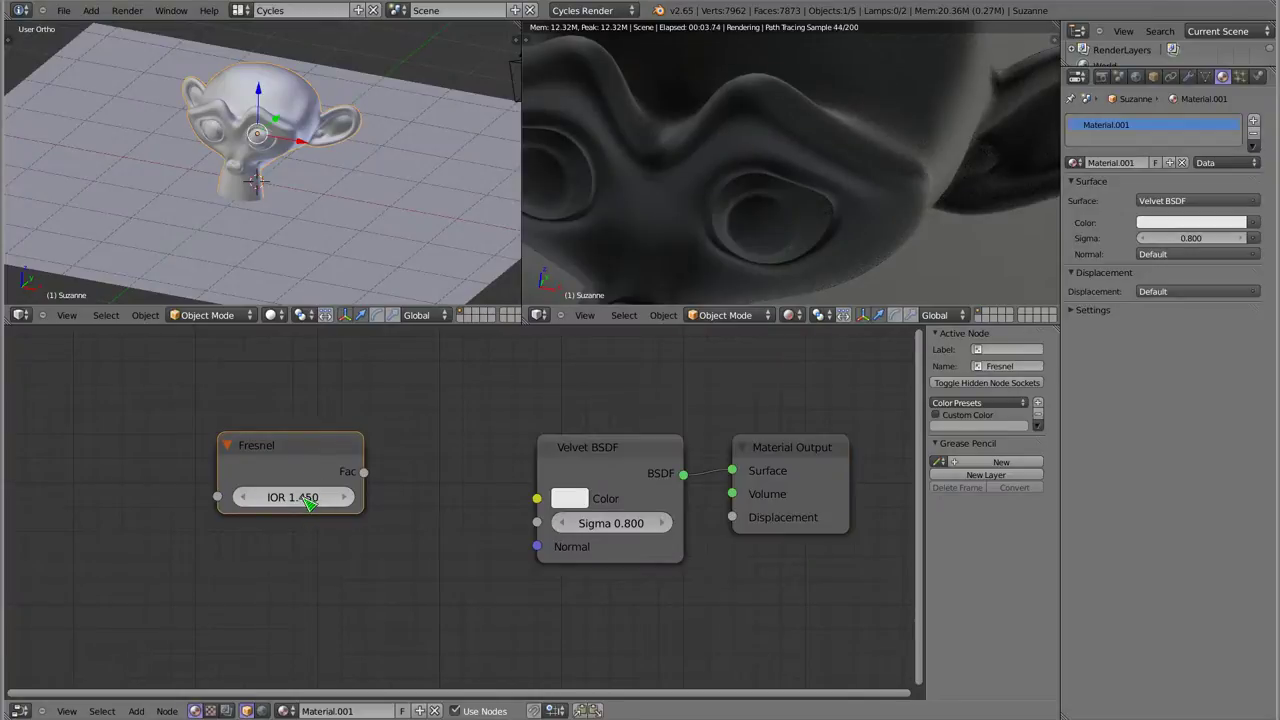
key("BackSpace")
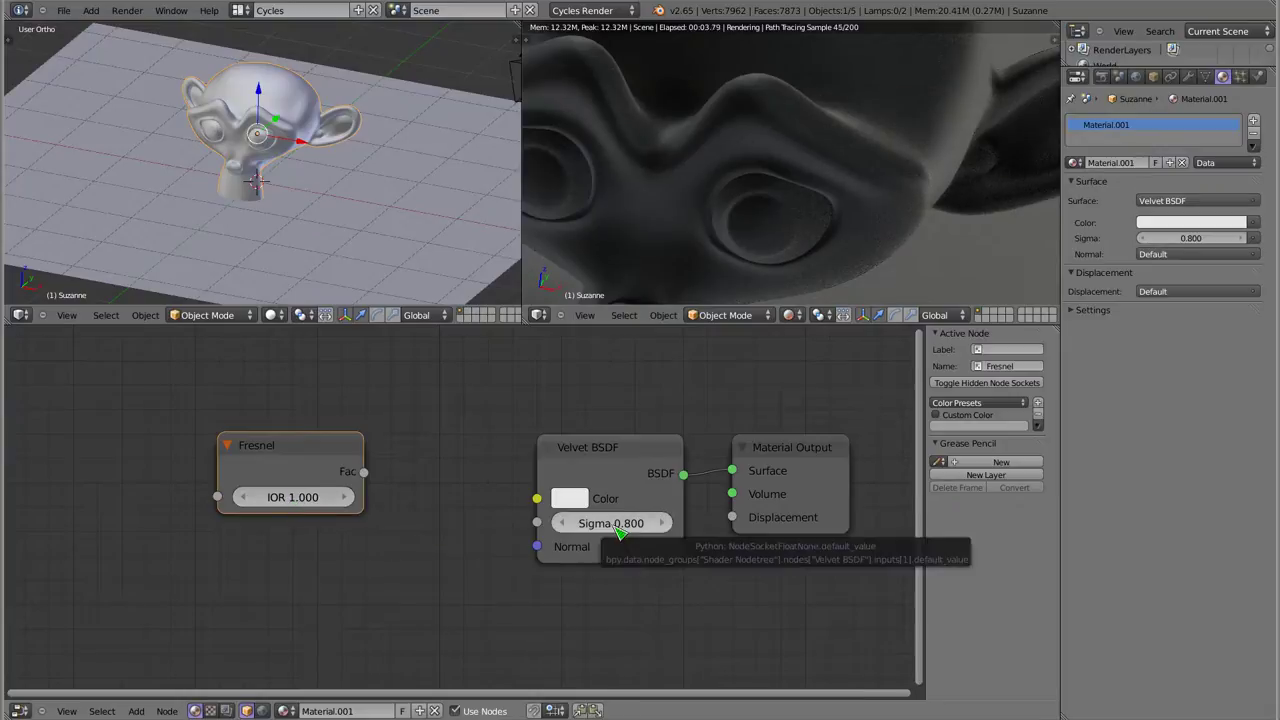
key("BackSpace")
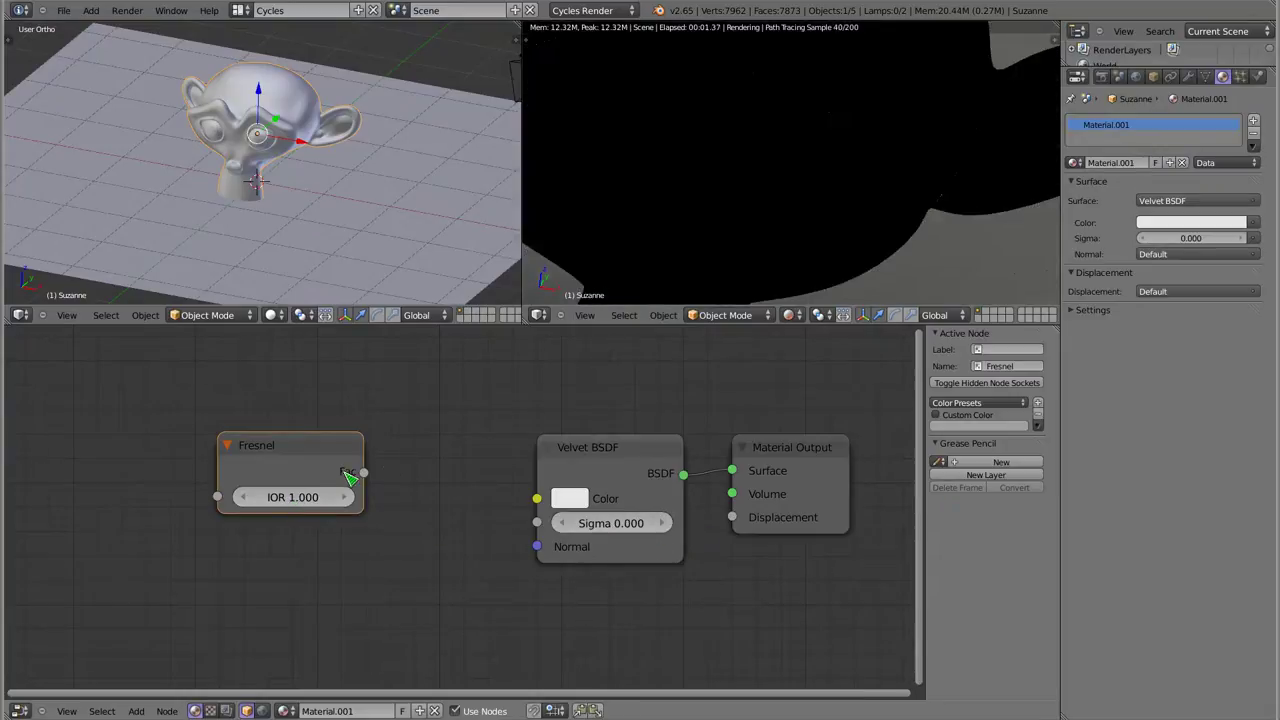
Wire Fresnel Fac into Velvet Sigma, after briefly testing Sigma 1.000, and set Fresnel IOR to 3.400.
left_click_drag(364, 473, 537, 522)
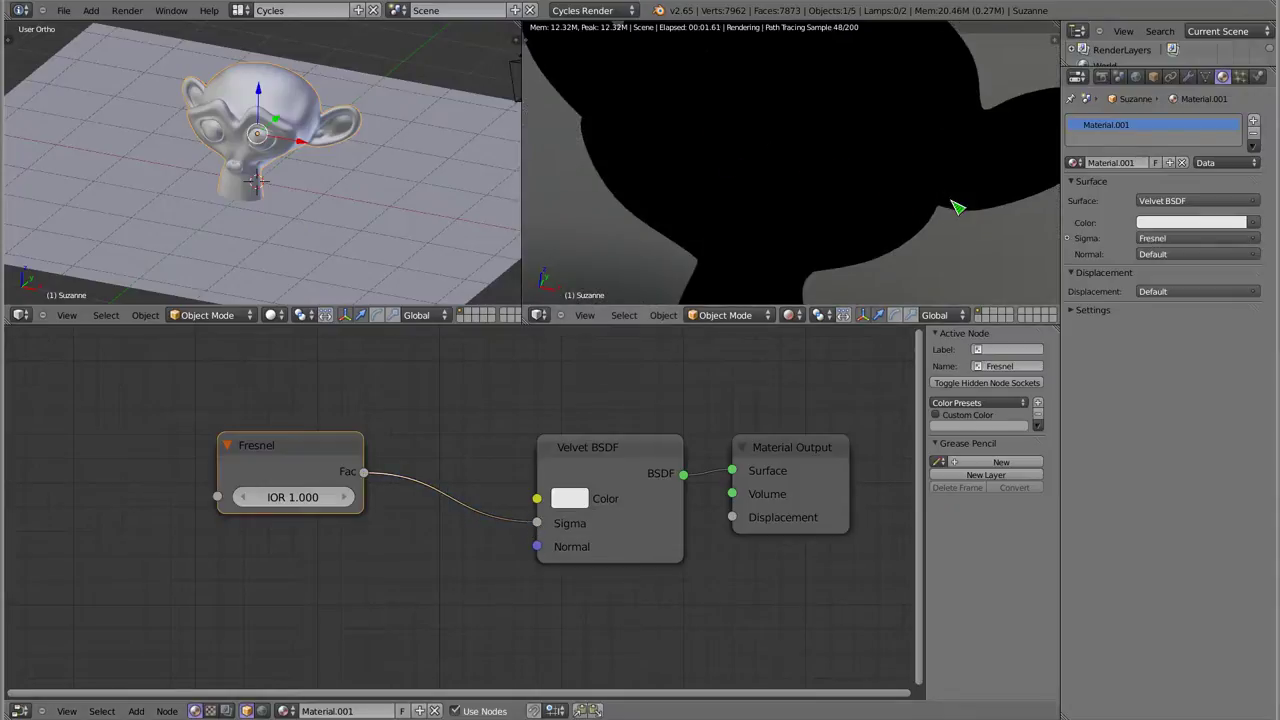
scroll(958, 208, "up", 3)
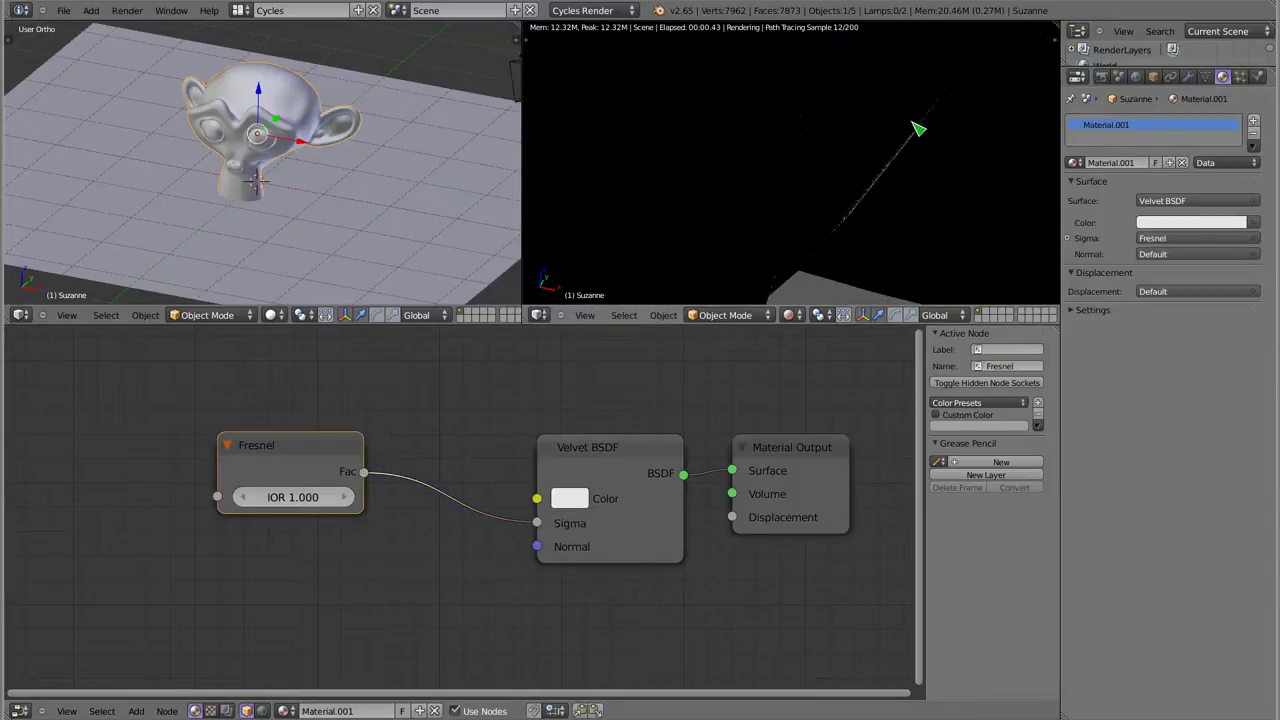
mouse_move(536, 528)
left_mouse_down()
mouse_move(501, 531)
mouse_move(600, 527)
left_mouse_up()
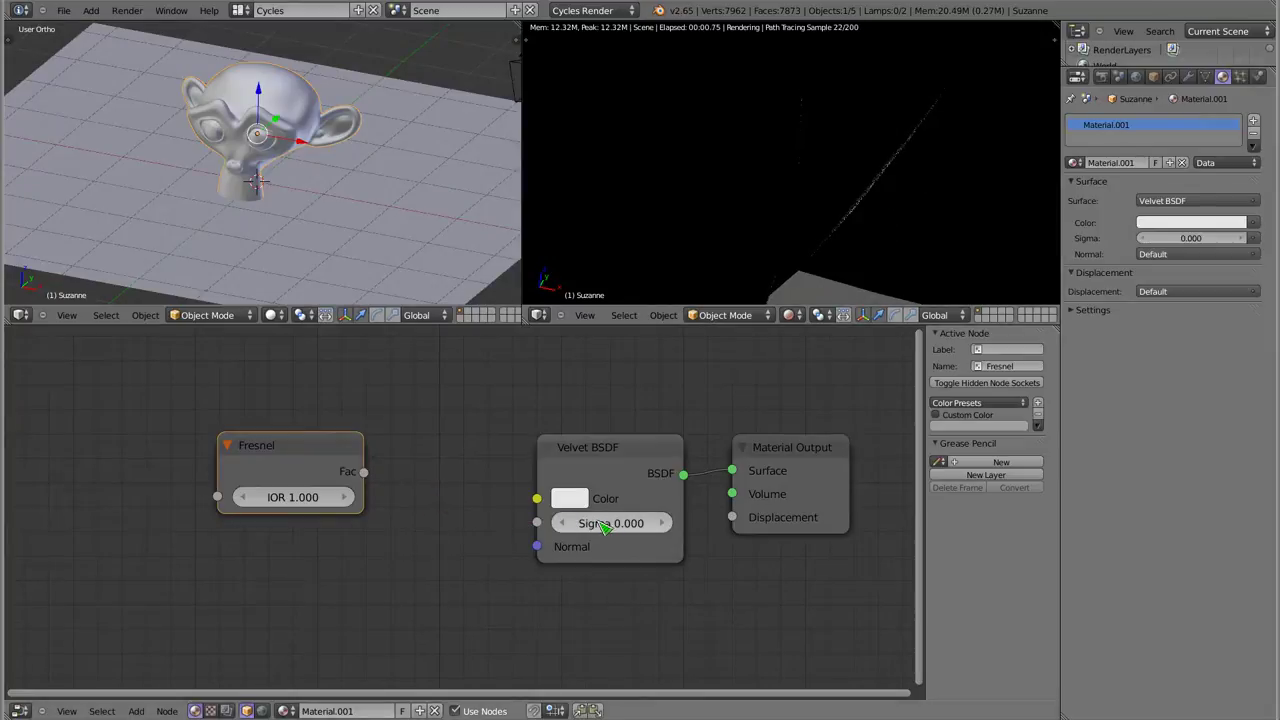
left_click(614, 528)
type("1")
key("Return")
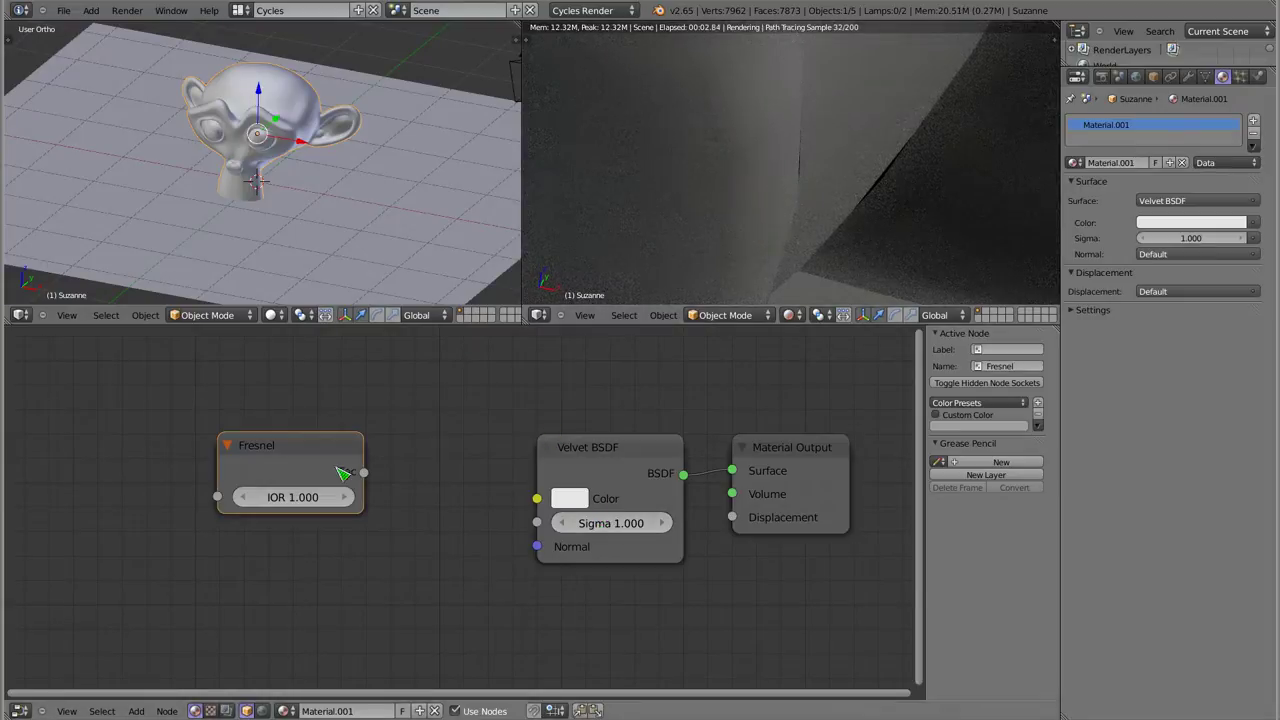
left_click_drag(365, 472, 537, 523)
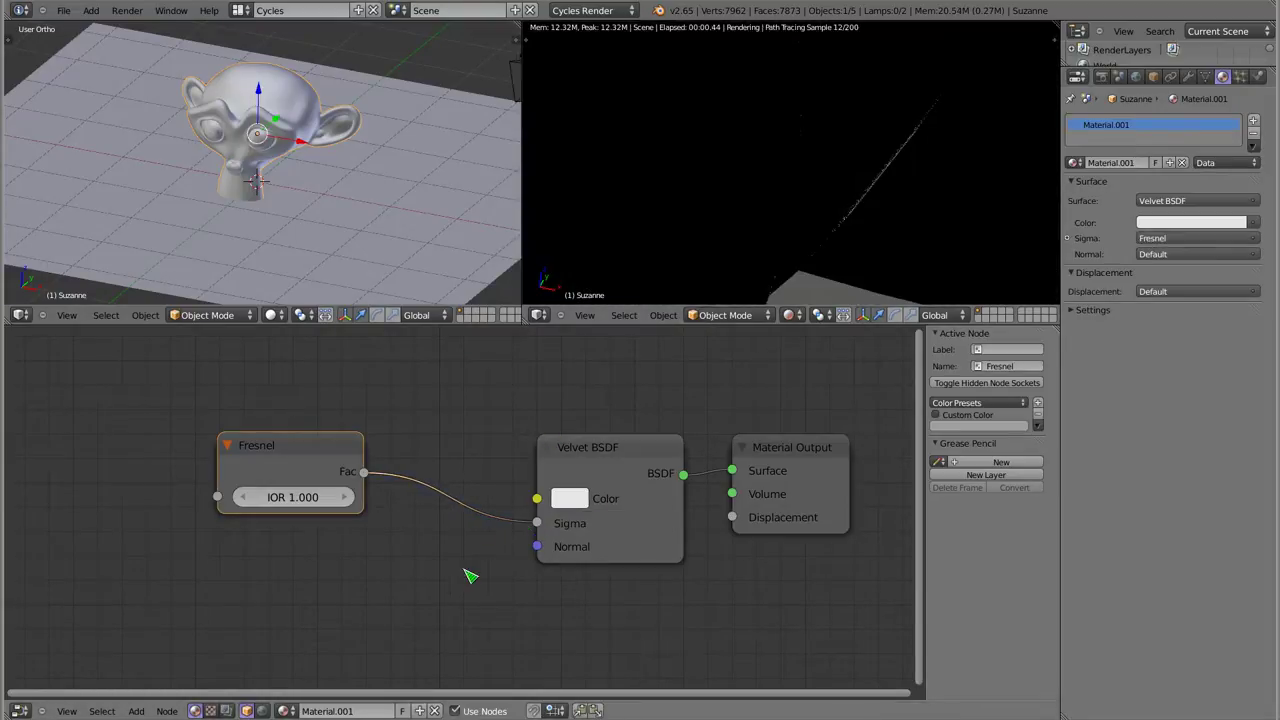
mouse_move(292, 497)
left_mouse_down()
mouse_move(340, 497)
mouse_move(710, 270)
left_mouse_up()
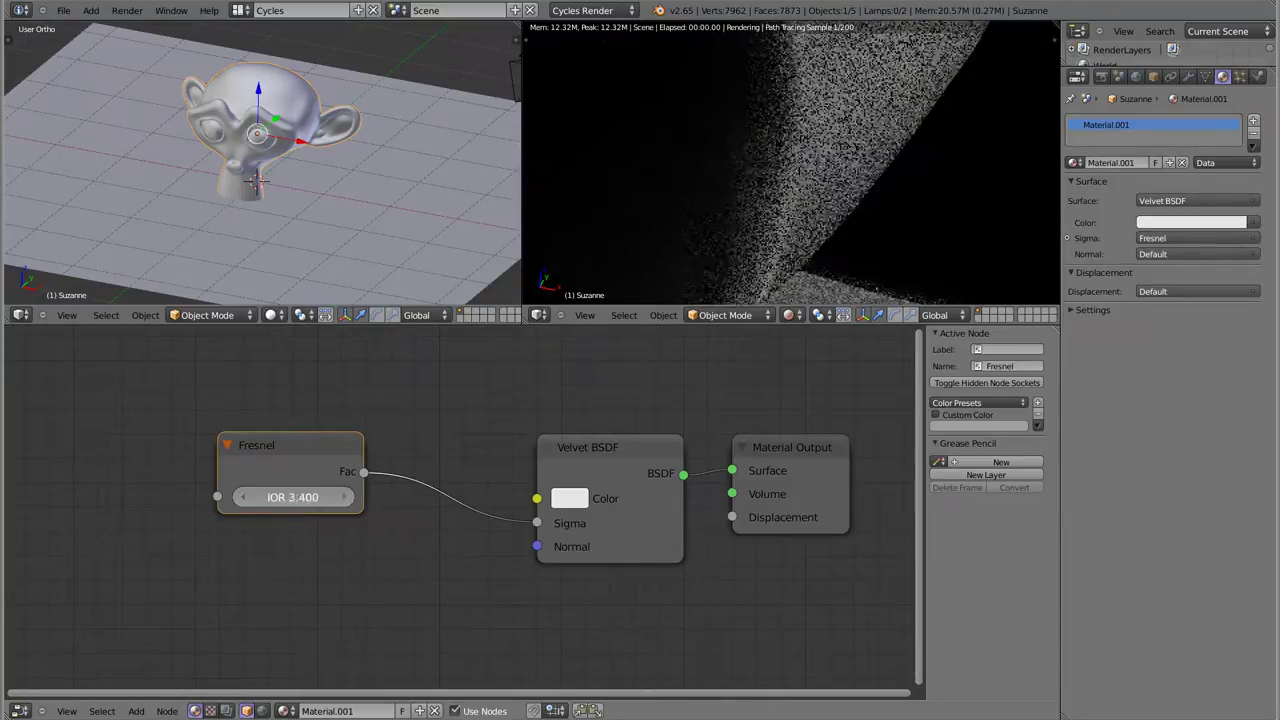
Raise the Fresnel IOR from about 18.9 to 20.600, then orbit and zoom in on Suzanne's sheen.
scroll(835, 177, "down", 5)
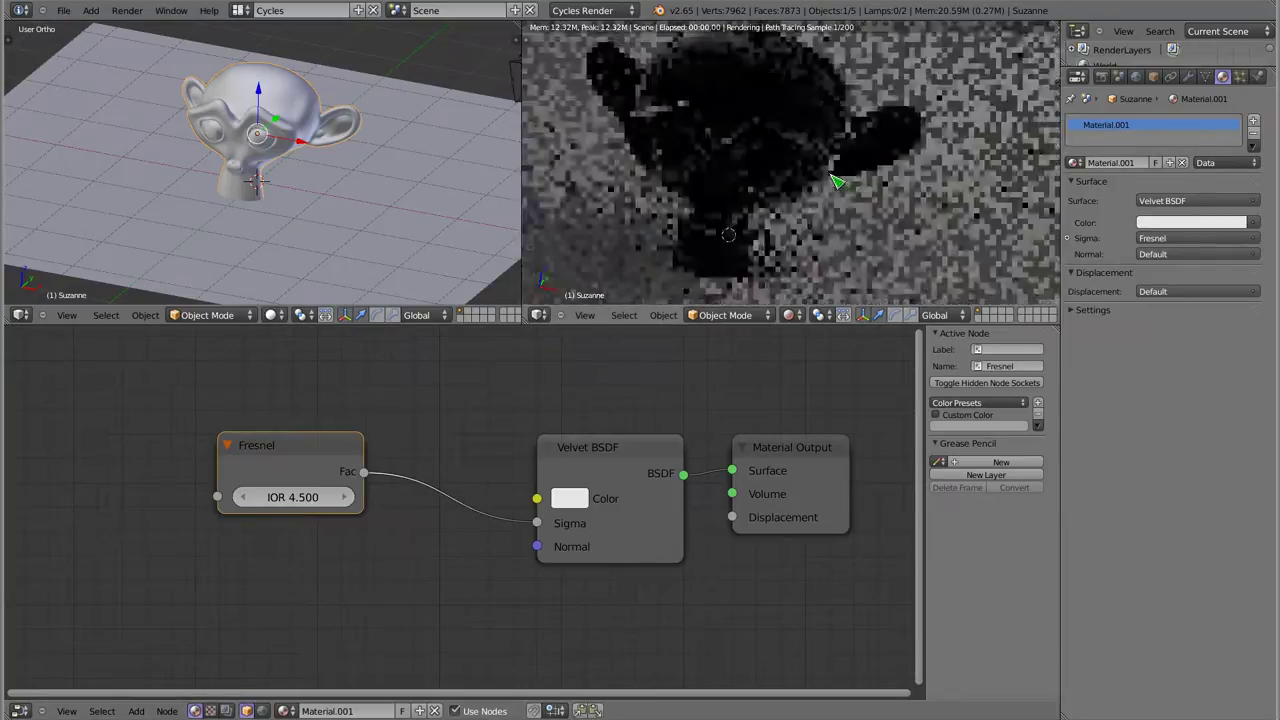
left_click_drag(292, 497, 480, 497)
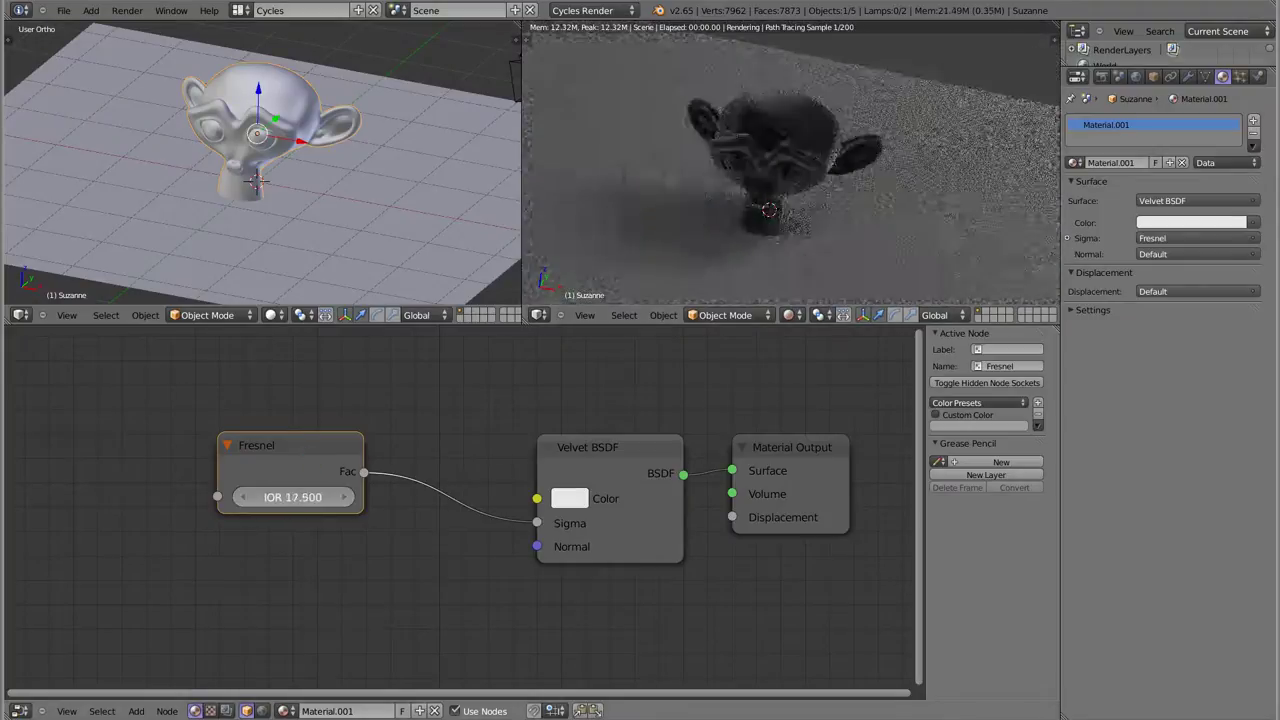
left_click_drag(292, 497, 315, 507)
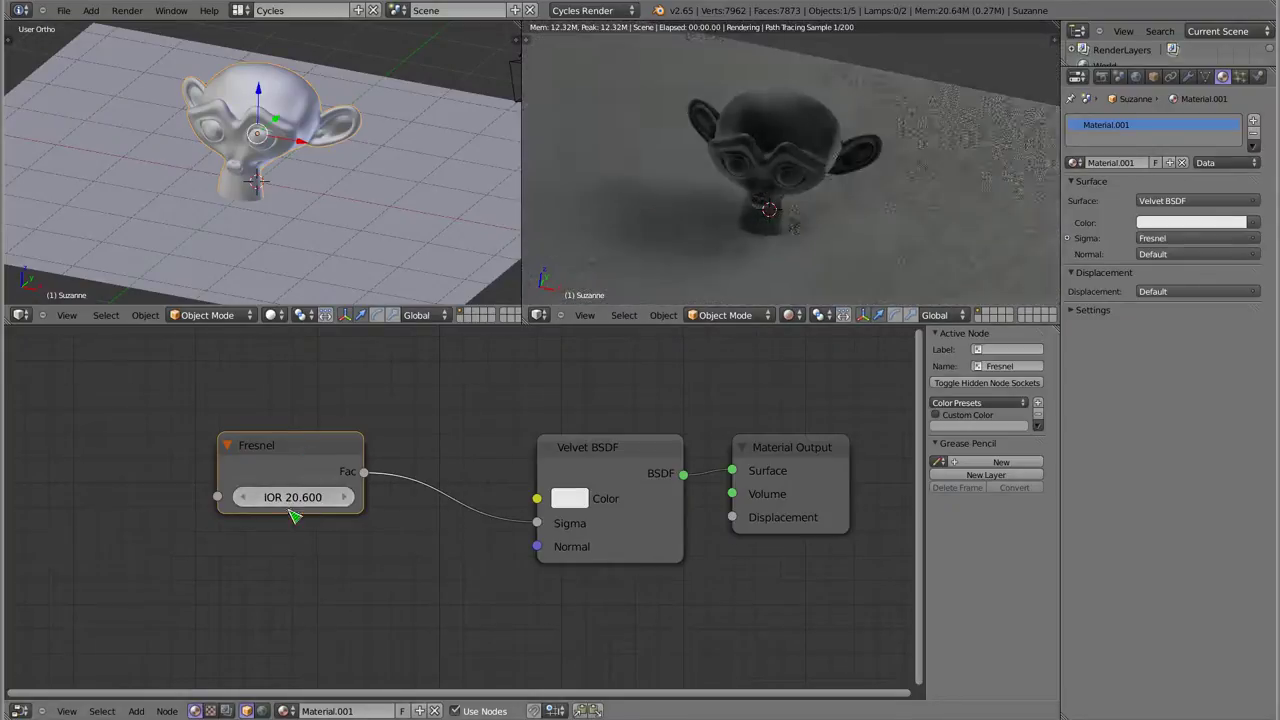
middle_click_drag(803, 214, 801, 165)
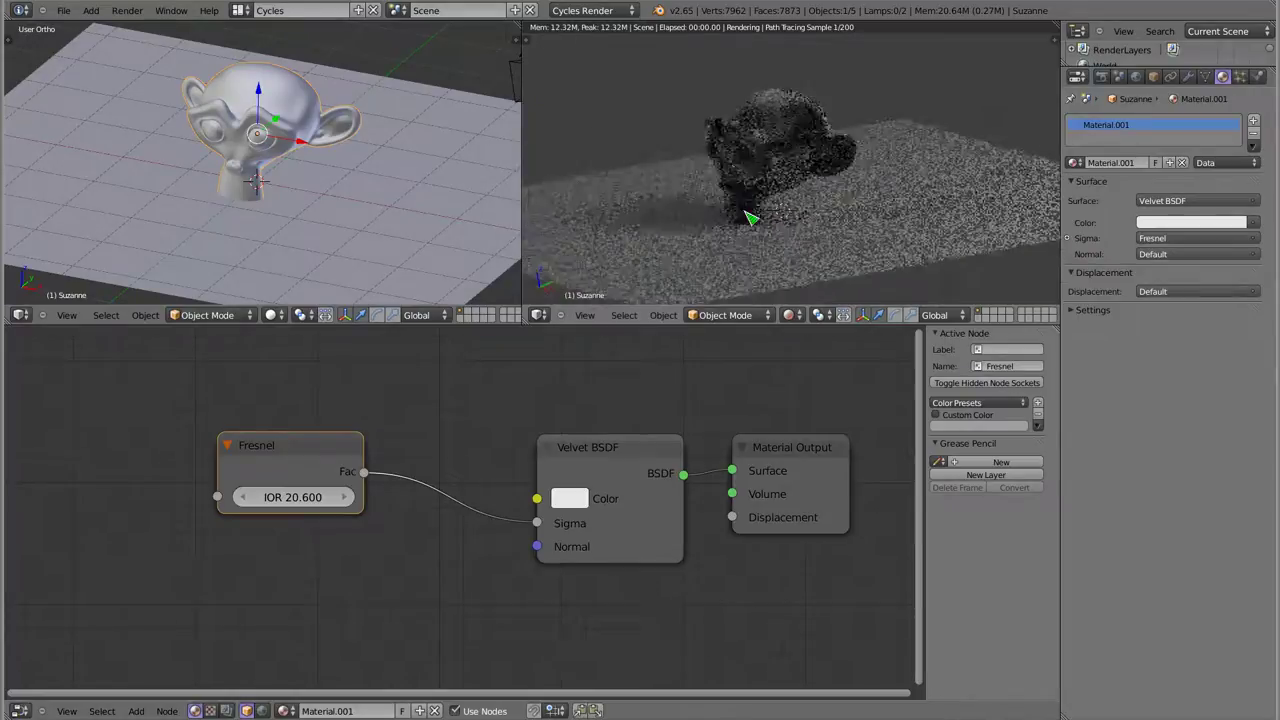
scroll(806, 166, "up", 2)
scroll(803, 166, "up", 4)
scroll(803, 166, "up", 2)
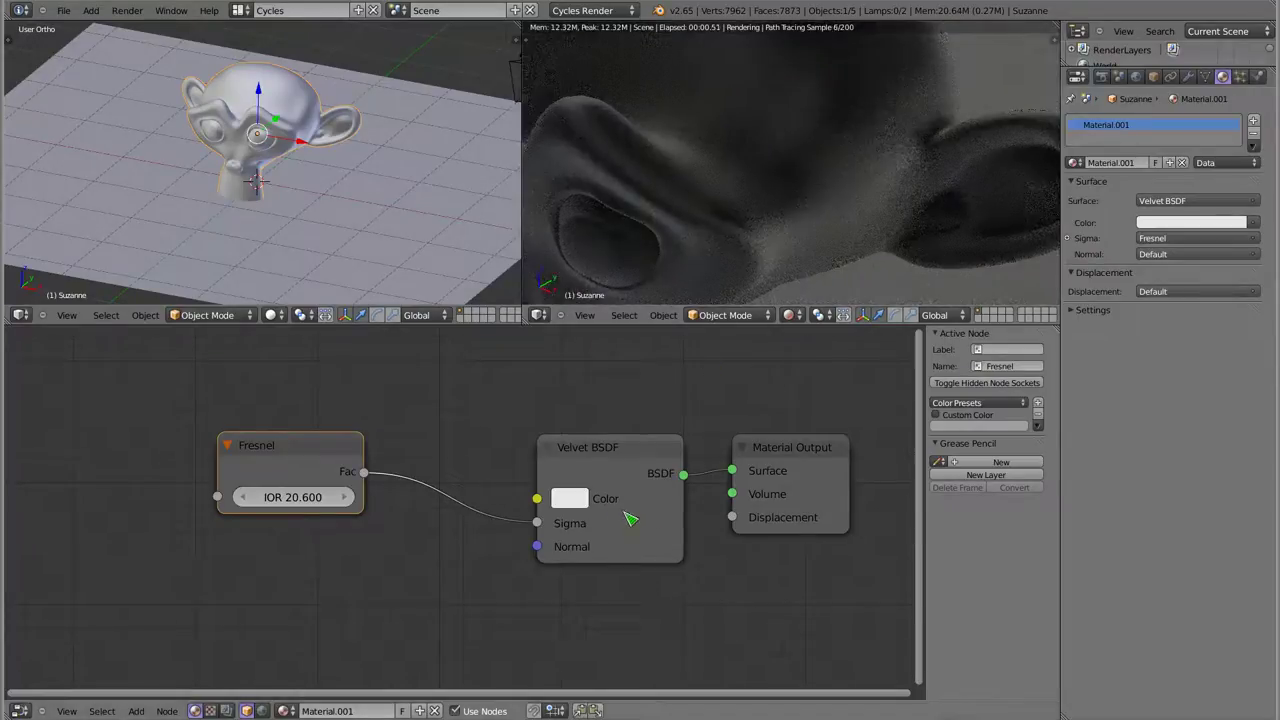
Compare renders with and without the Fresnel Fac→Sigma link, keep it connected, then view Suzanne face-on.
left_click_drag(538, 523, 640, 545)
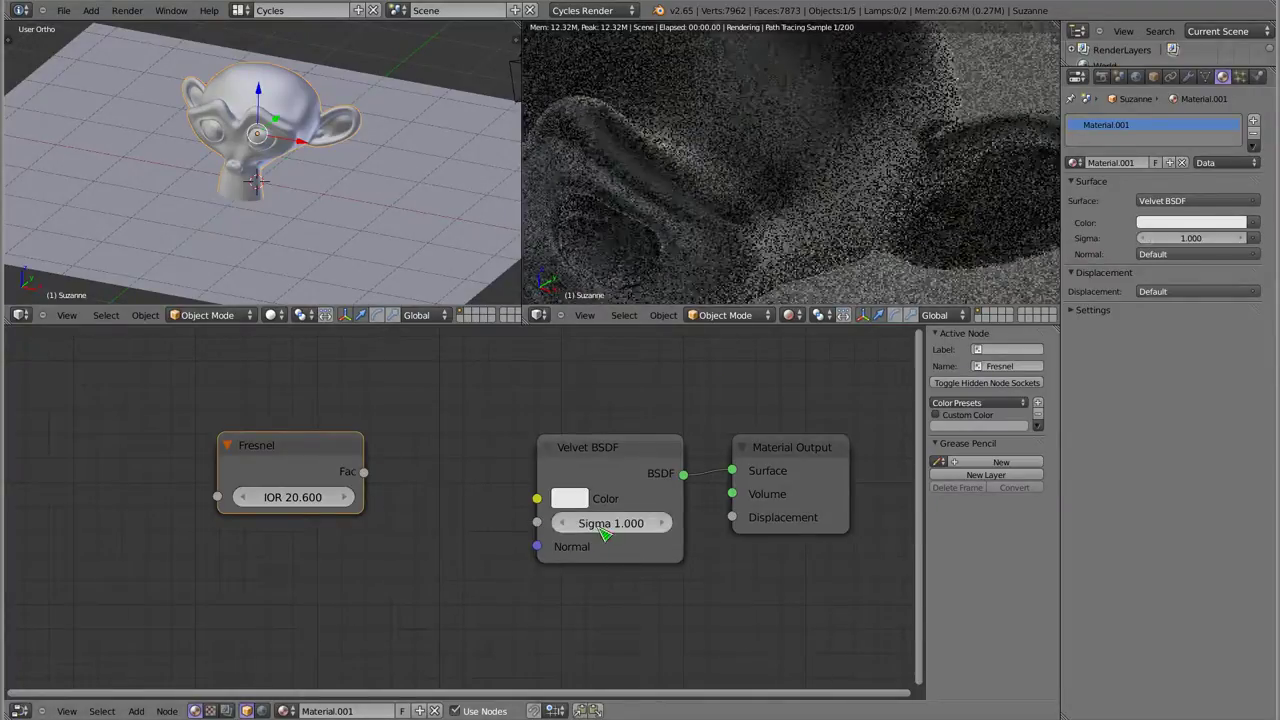
left_click_drag(364, 472, 537, 523)
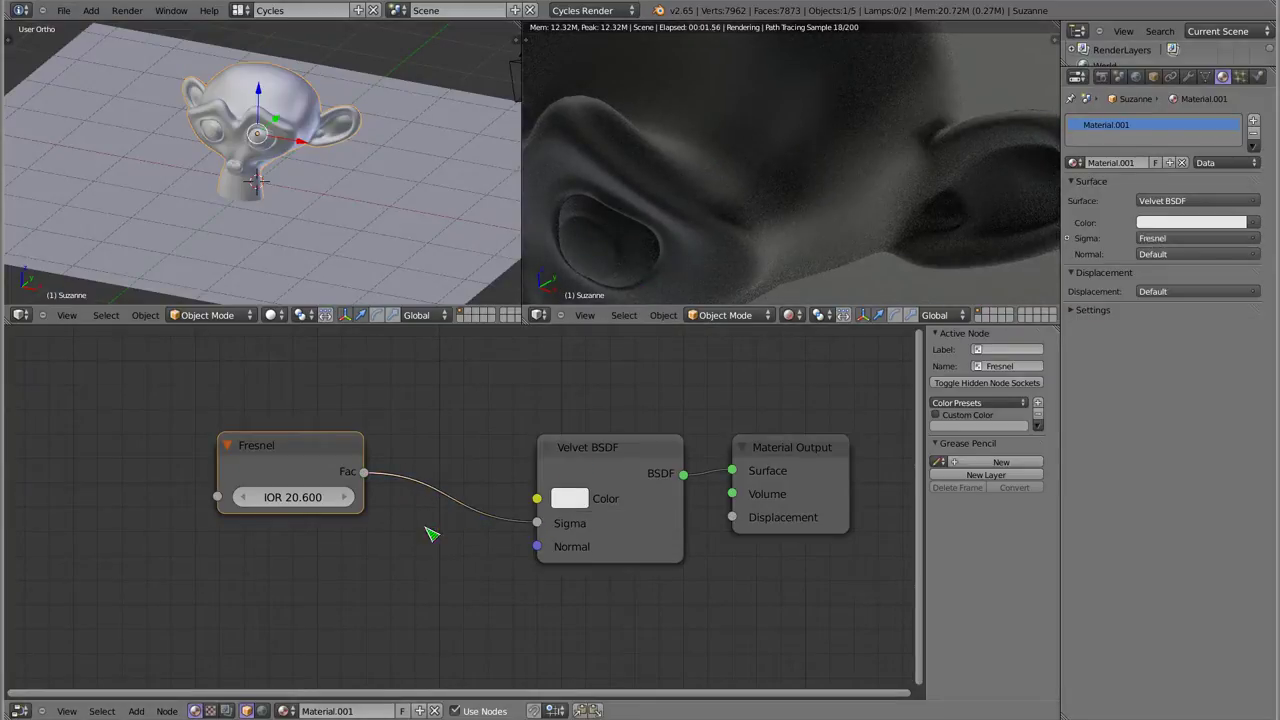
left_click_drag(538, 524, 765, 251)
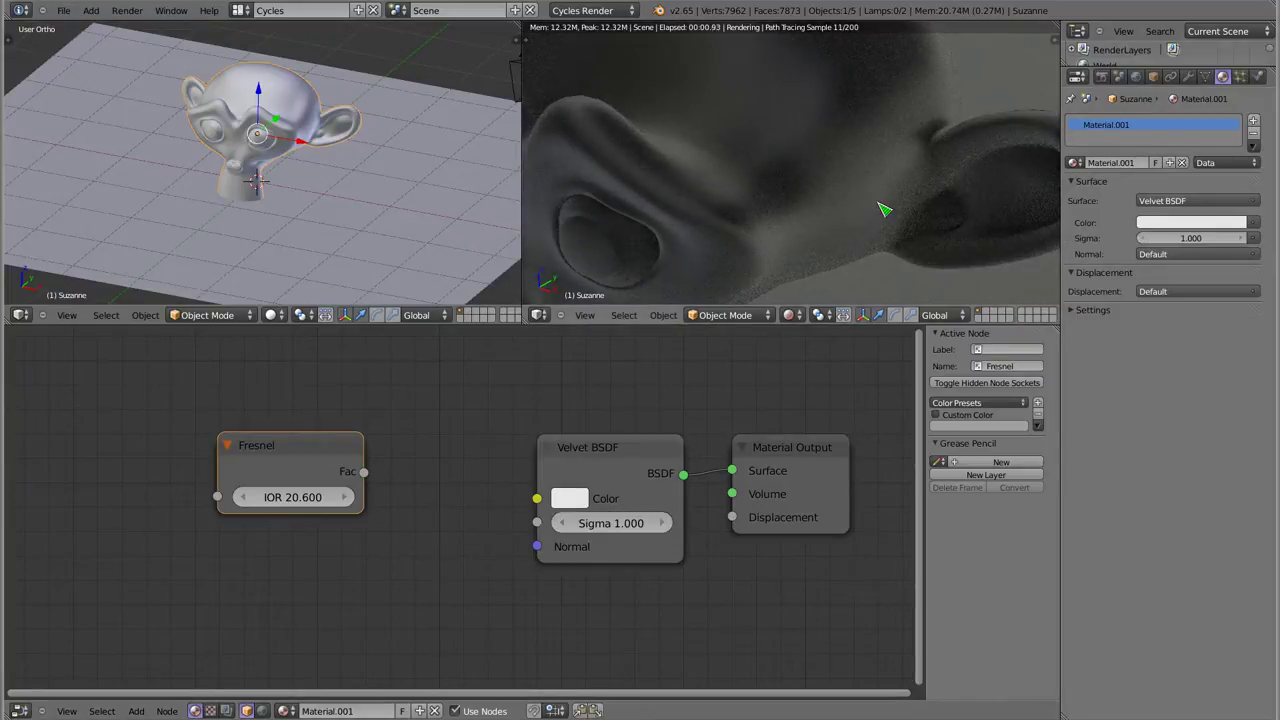
left_click_drag(364, 472, 537, 523)
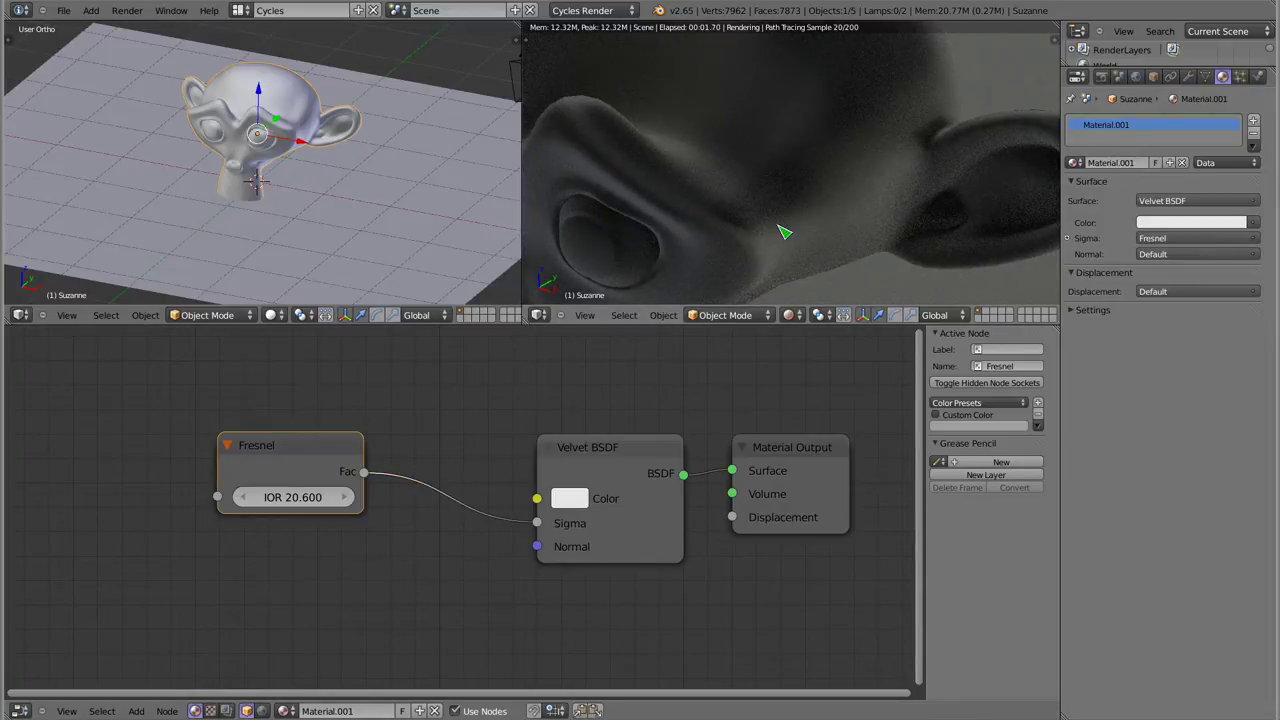
scroll(745, 183, "down", 5)
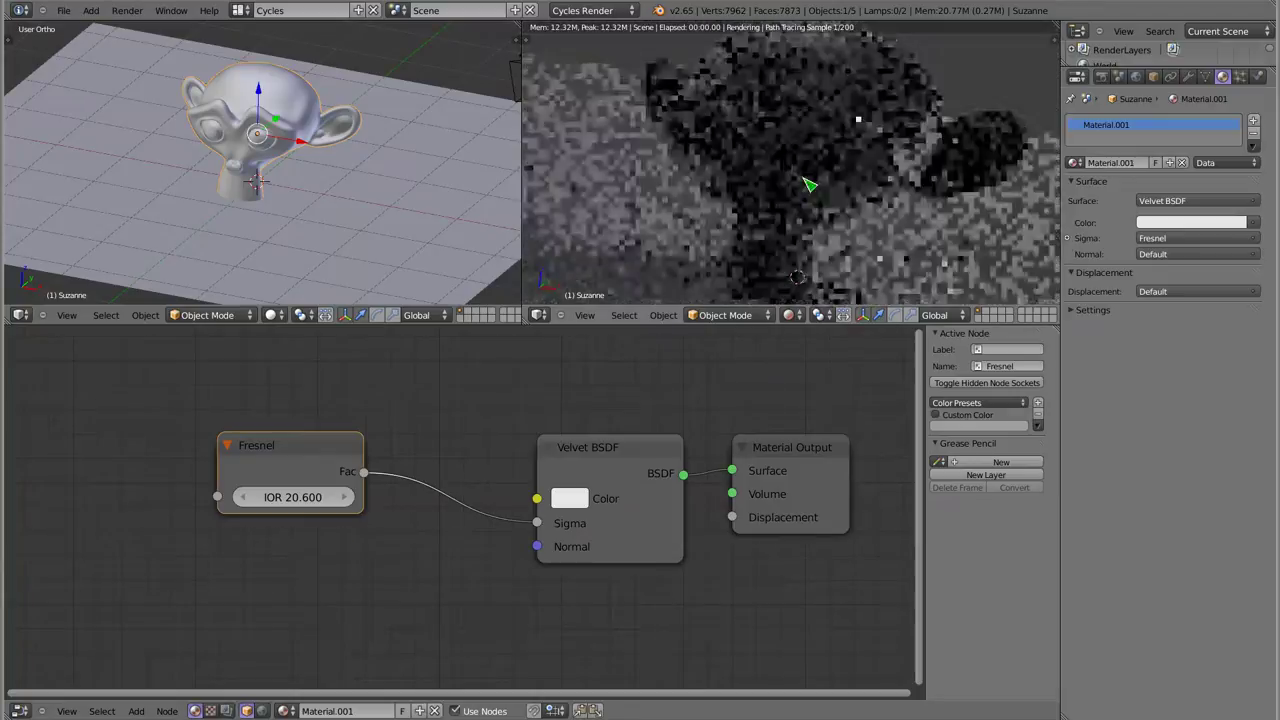
middle_click_drag(623, 137, 694, 171)
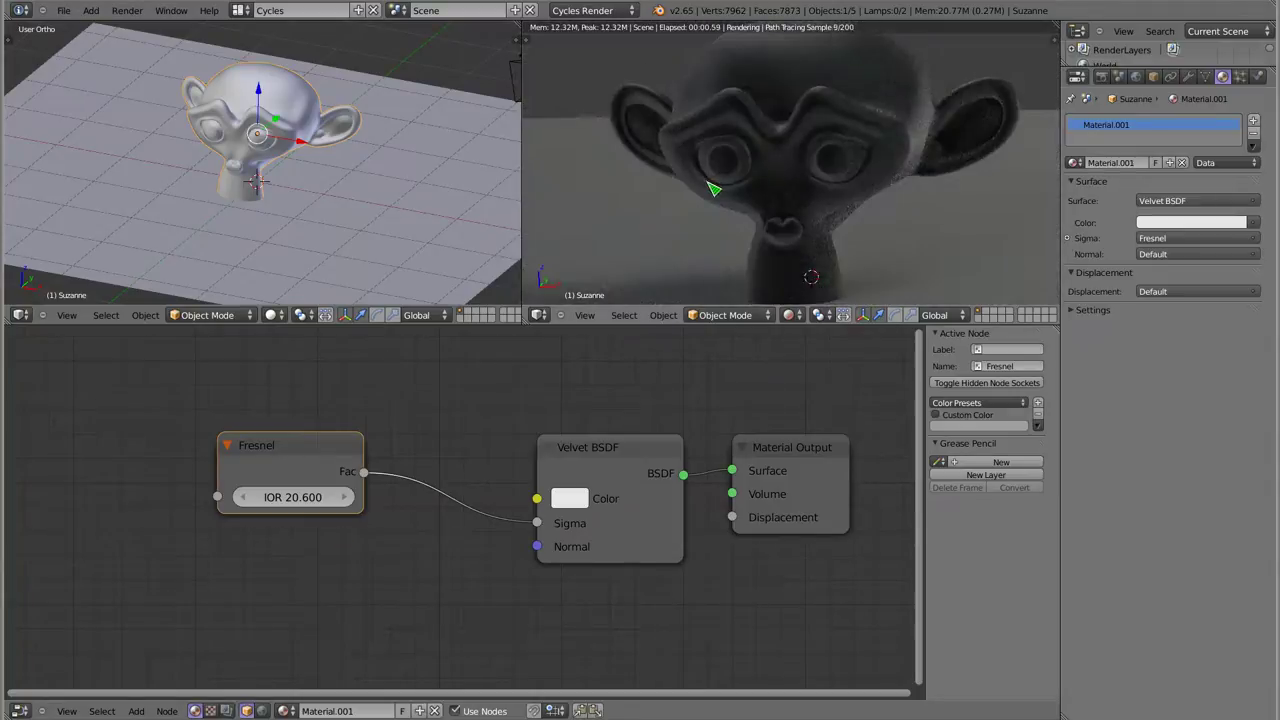